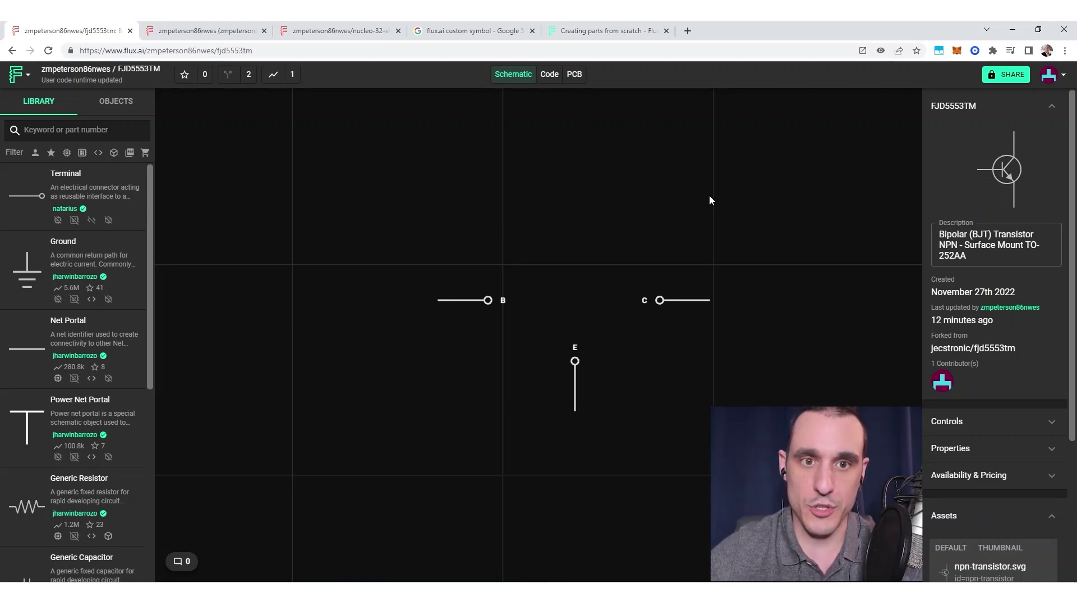
- Drag FJD5553TM into the NUCLEO-32 schematic as Q1, check its symbol, then go back to the part
left_click(351, 33)
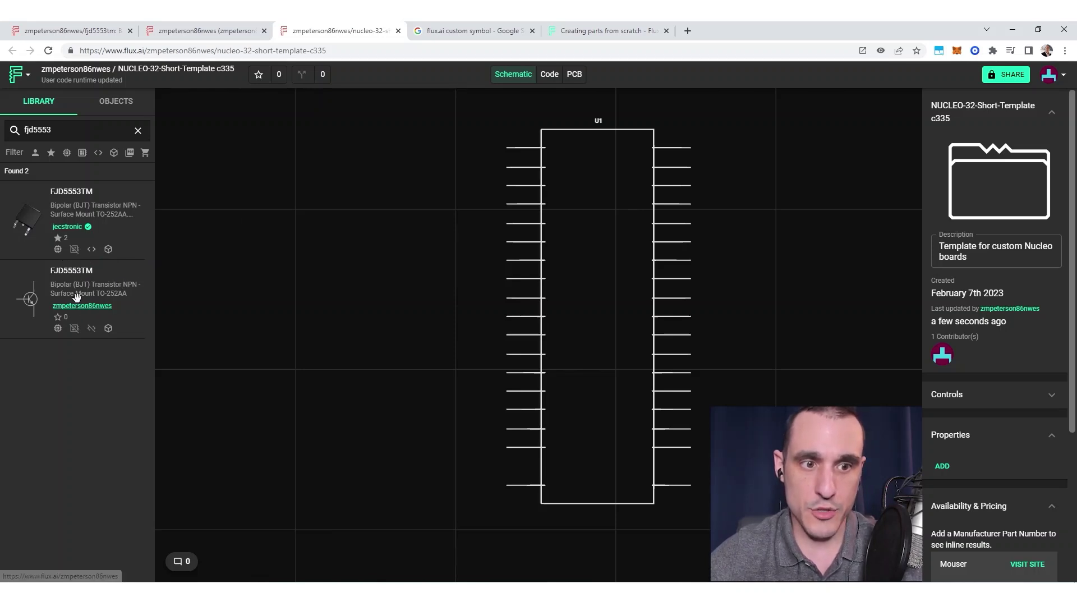
left_click_drag(77, 296, 370, 296)
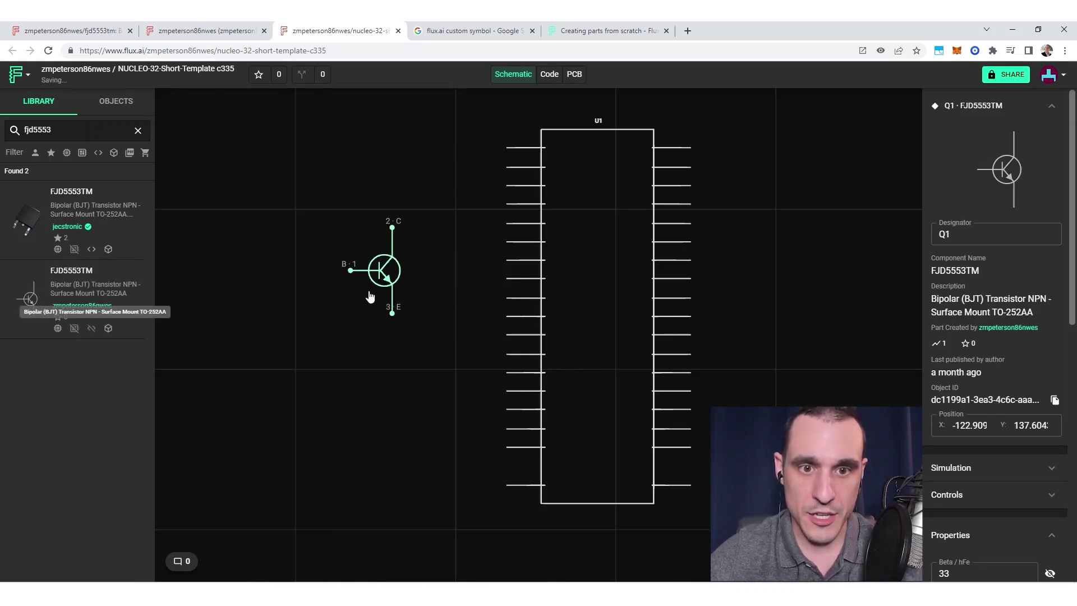
scroll(356, 280, "up", 5)
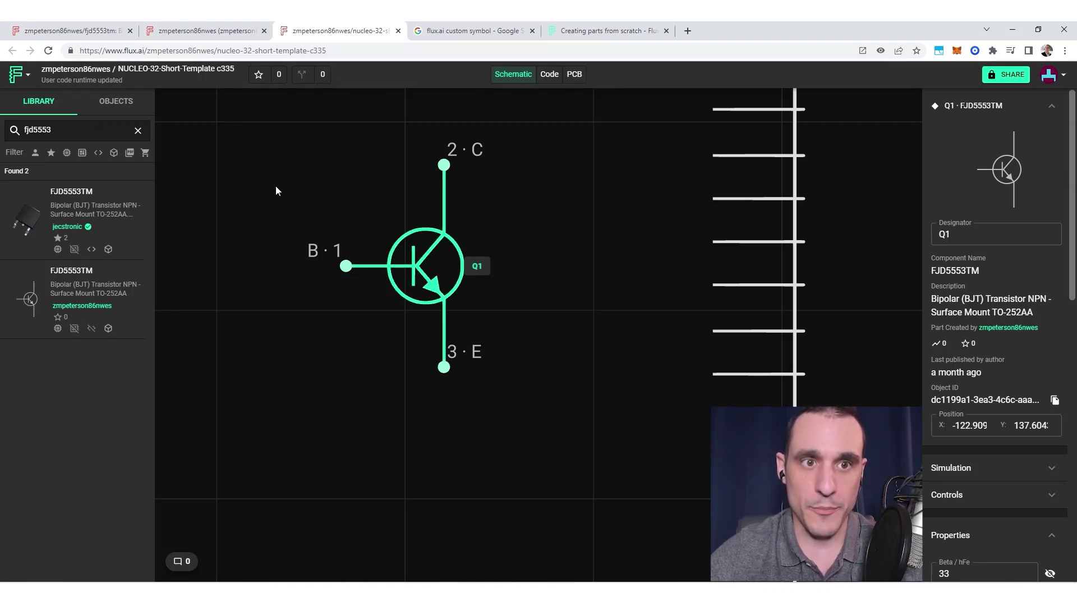
left_click(77, 31)
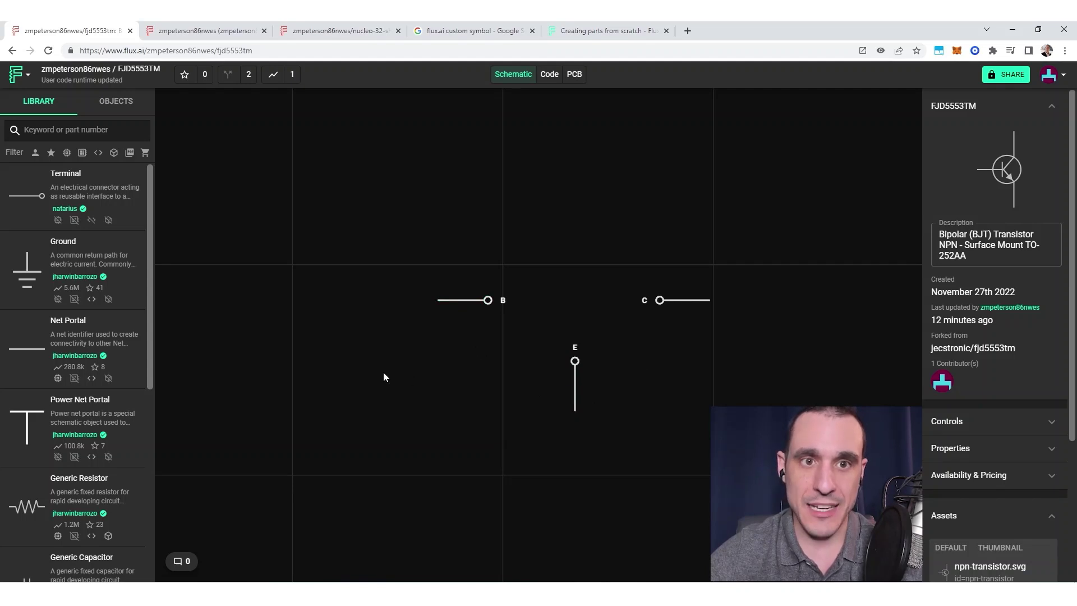
left_click(330, 31)
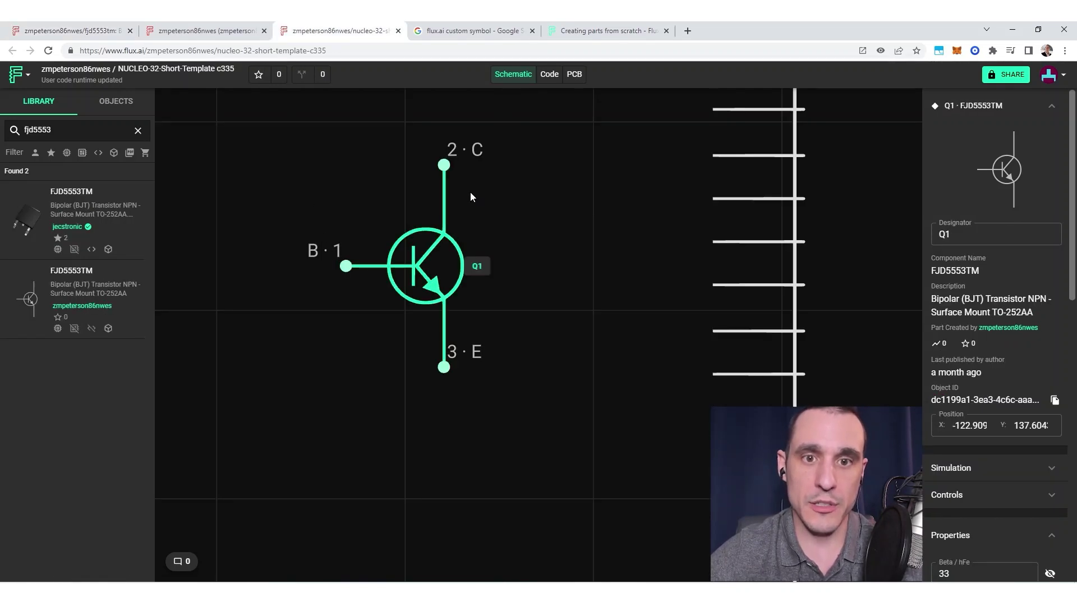
left_click(47, 22)
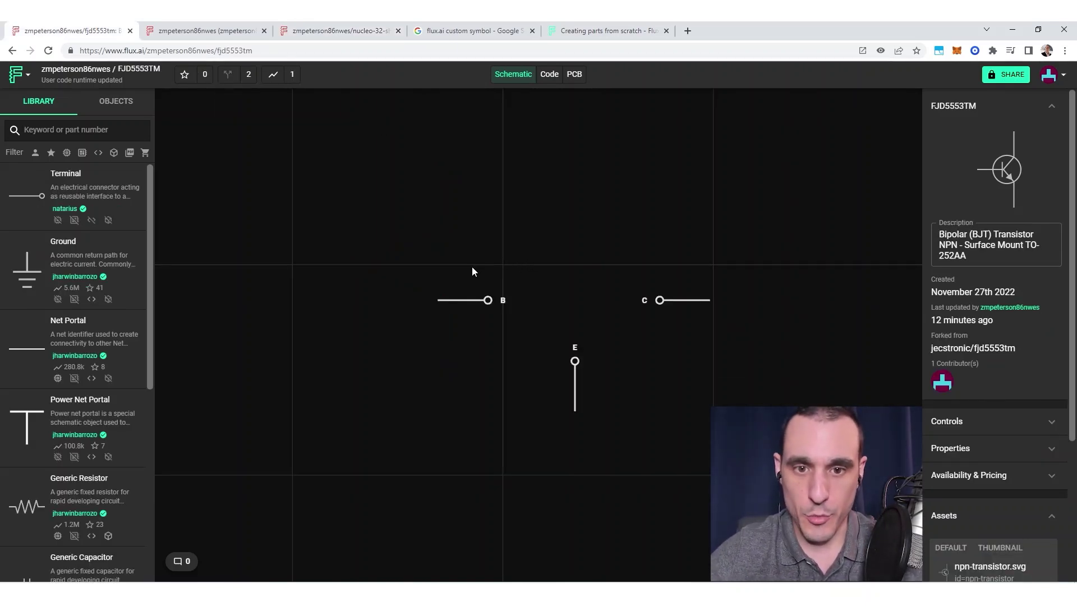
- Select pin B, try changing its X position to 120, then undo the change
left_click(464, 299)
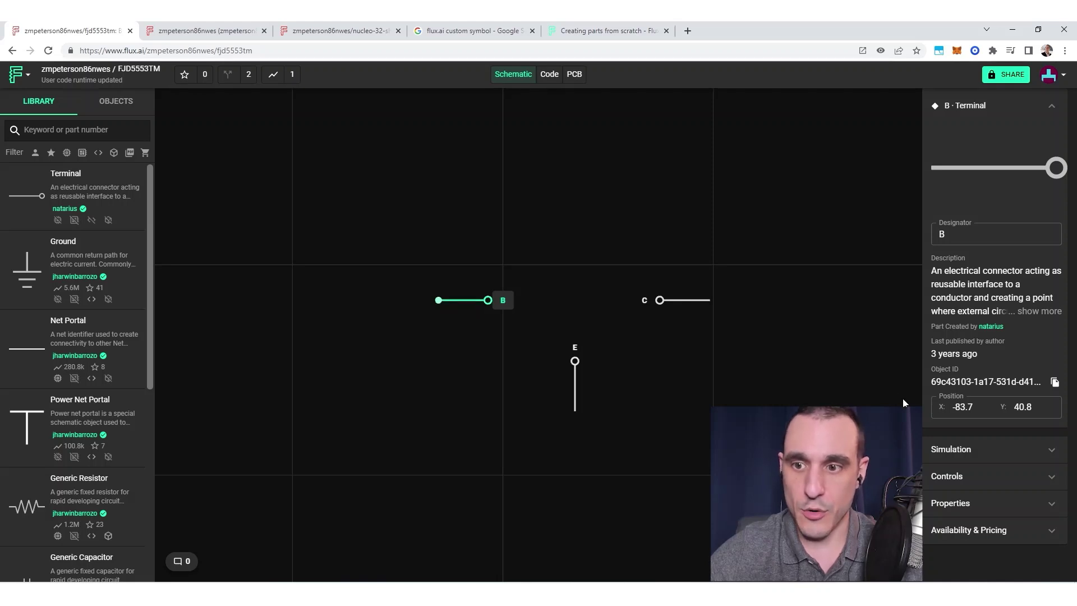
left_click(974, 408)
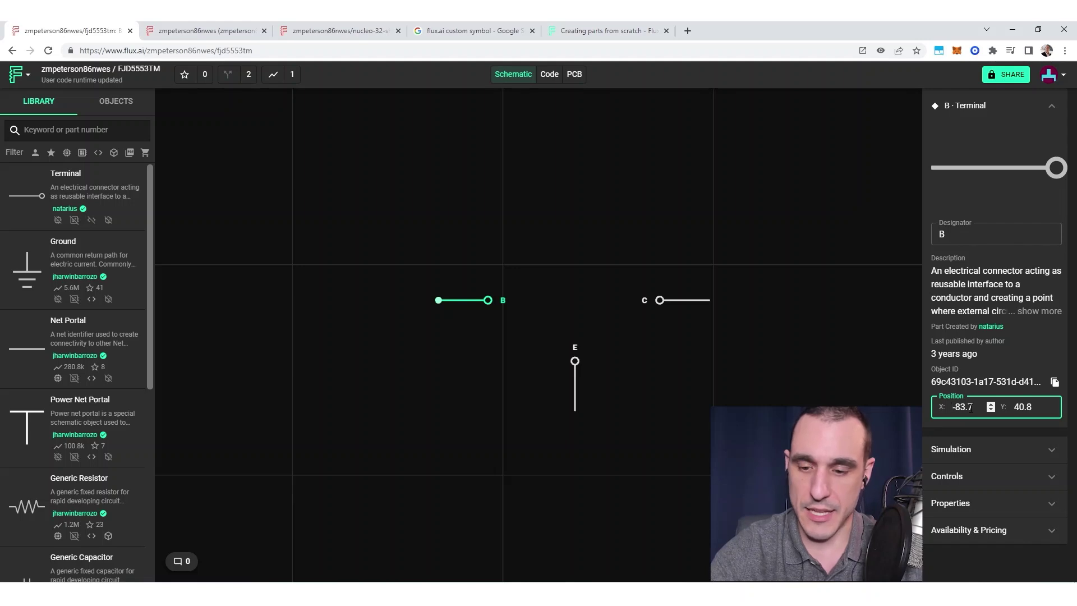
double_click(971, 407)
type("120")
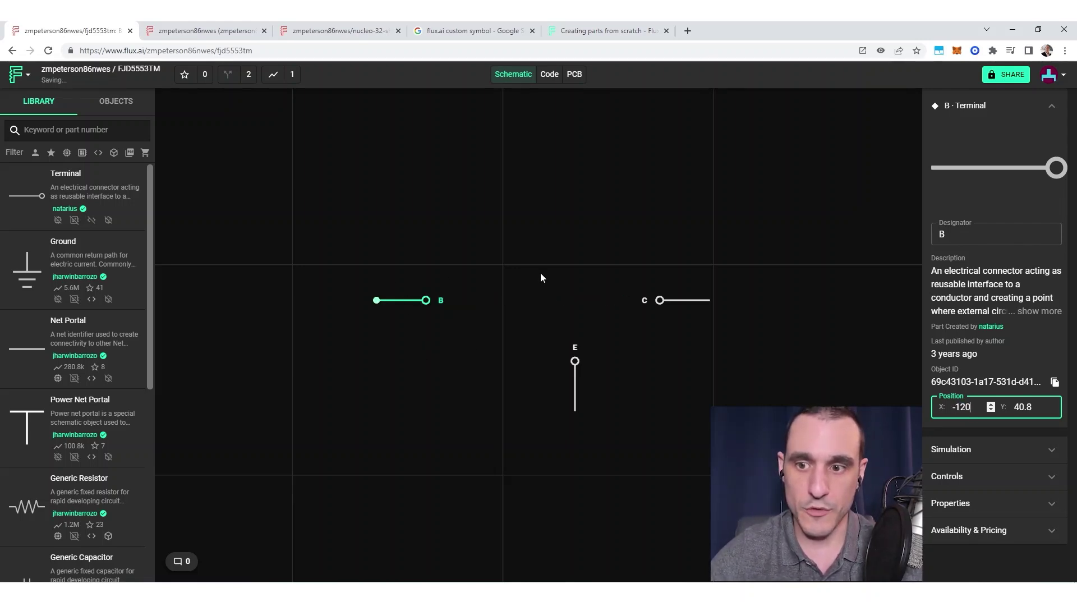
key("Return")
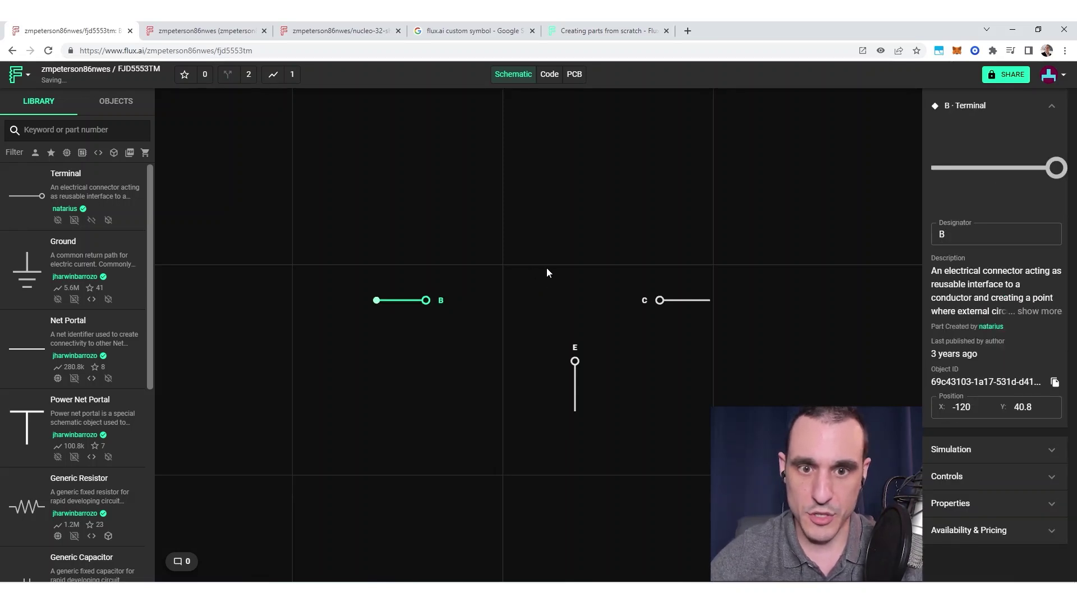
key("ctrl+z")
key("ctrl+z")
key("ctrl+z")
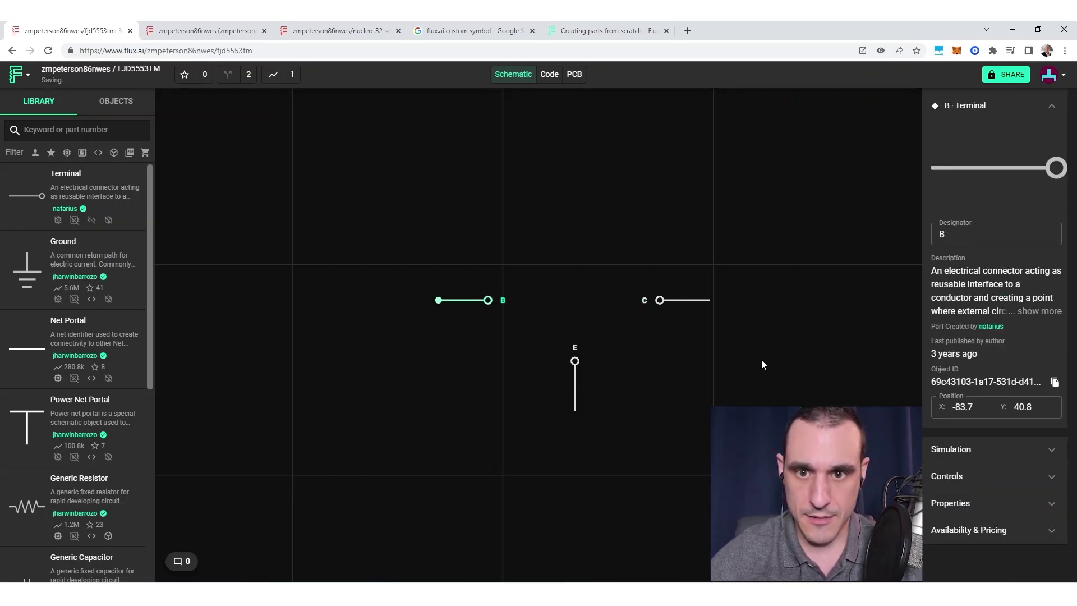
- Reselect pin B and expand its properties, showing position -19.5, 0 and pin number 1
left_click(762, 364)
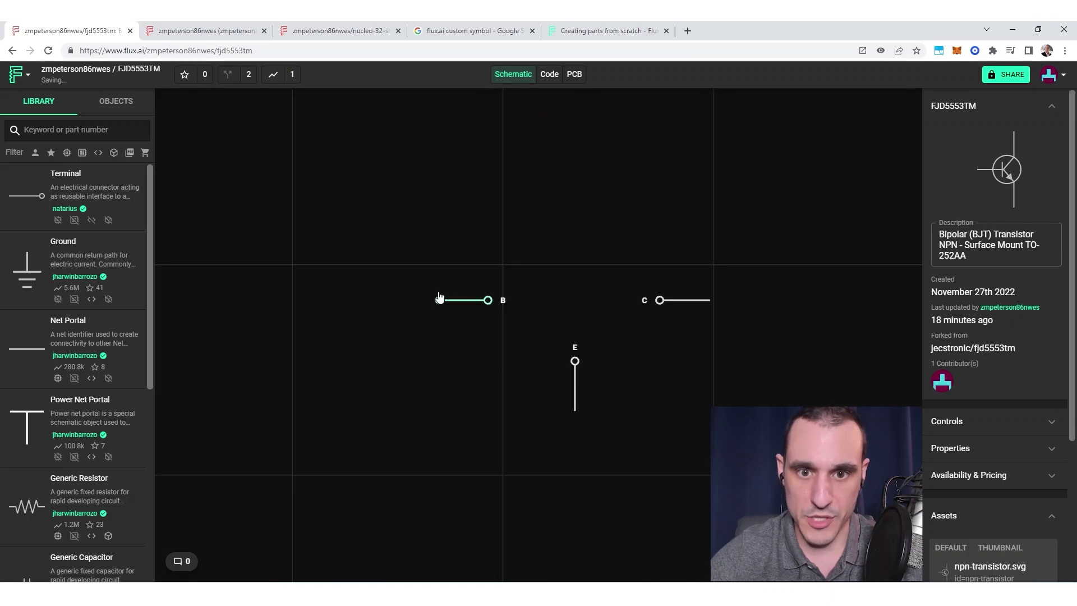
left_click(449, 304)
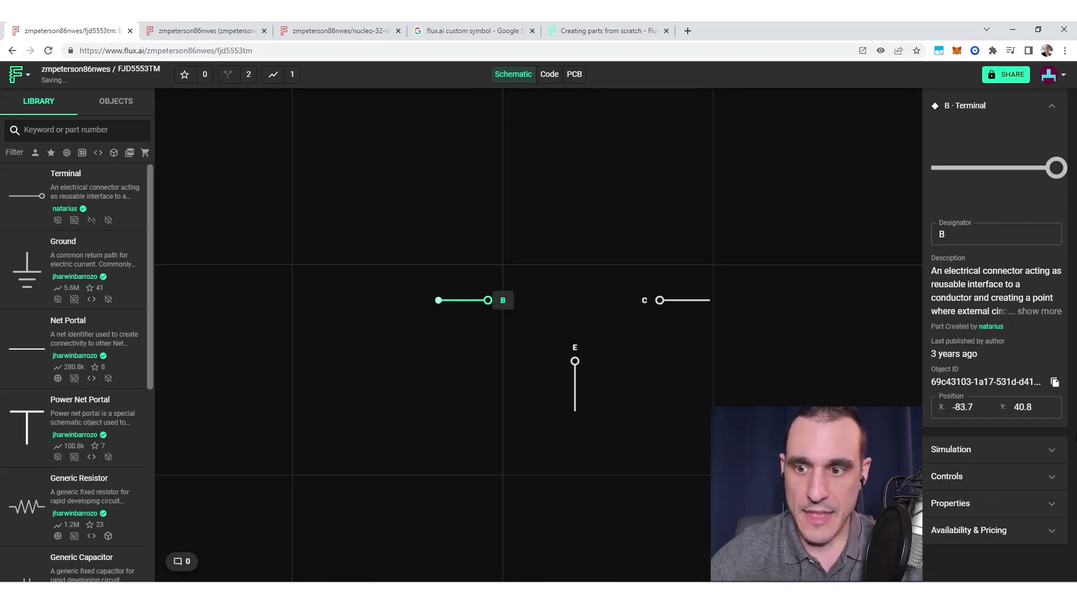
left_click(1030, 506)
scroll(1009, 505, "down", 4)
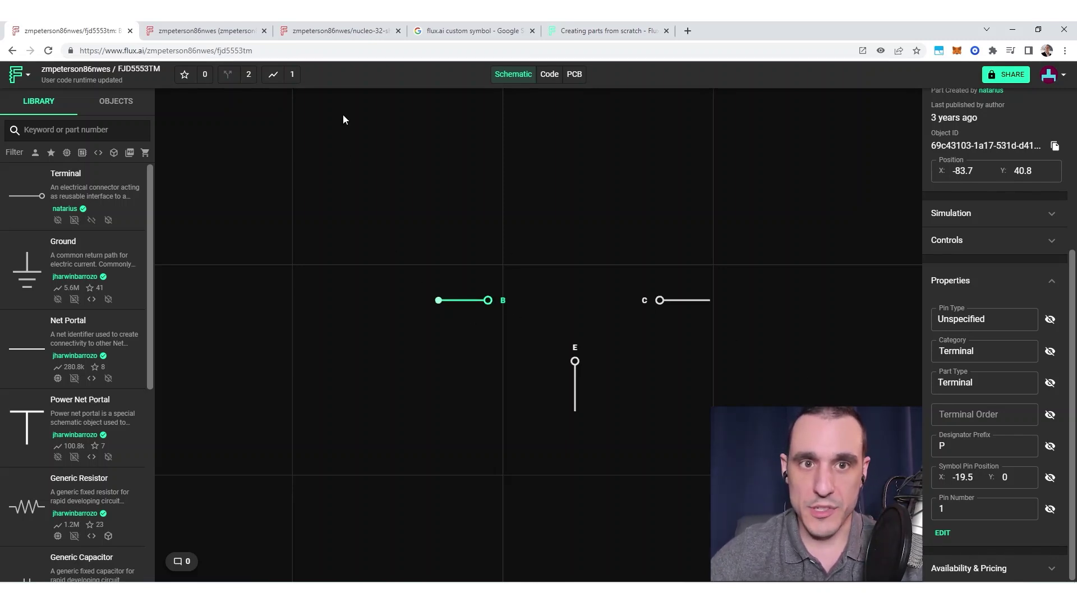
key("ctrl+3")
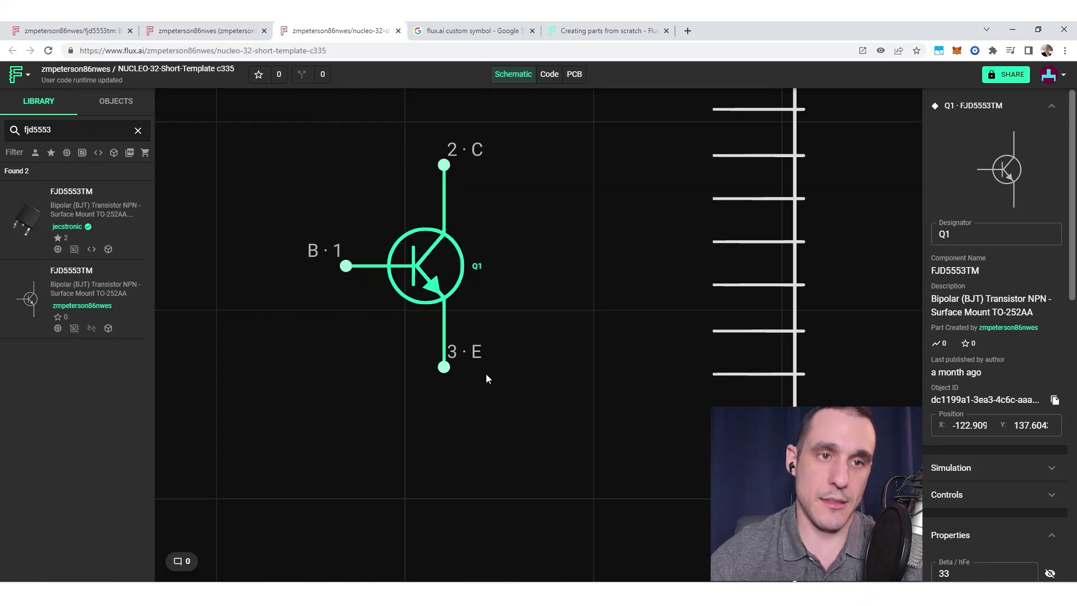
- Check the symbol pin positions of E, B and C, then add terminal P1 above pin B
left_click(72, 30)
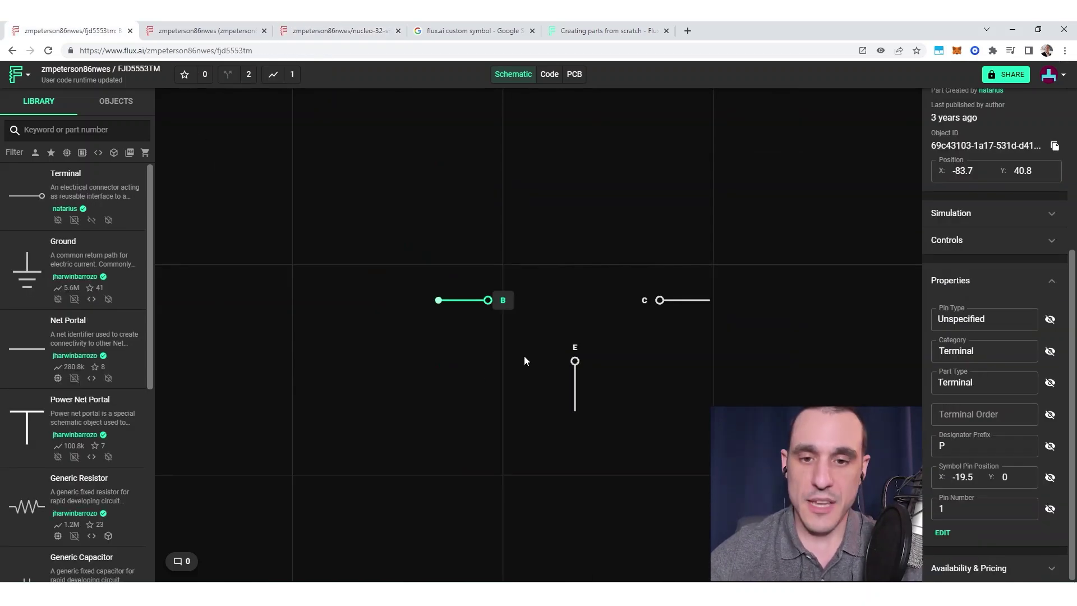
left_click(574, 386)
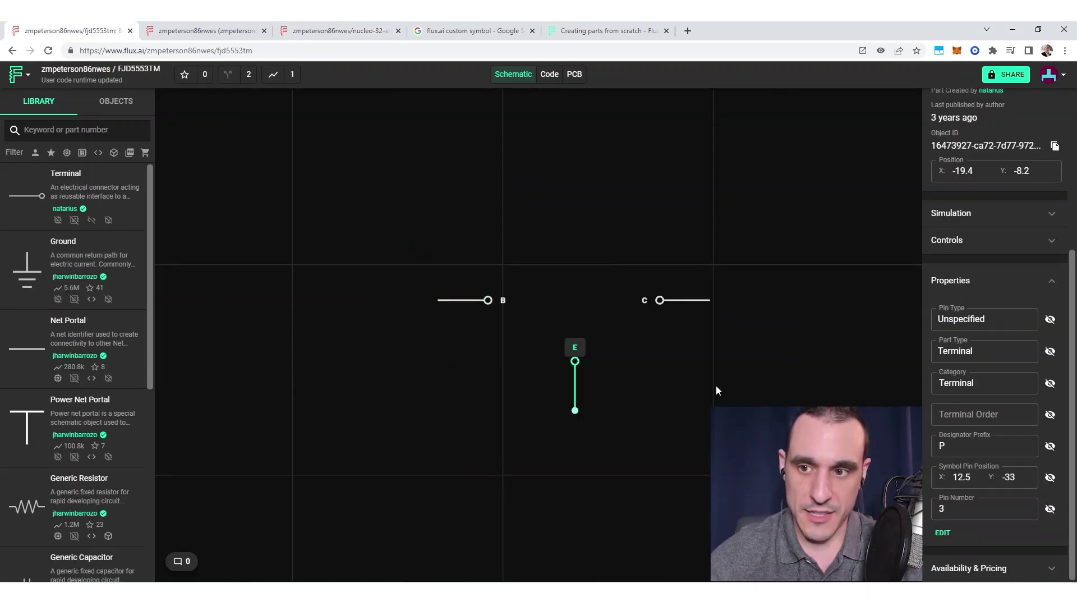
scroll(1028, 400, "up", 4)
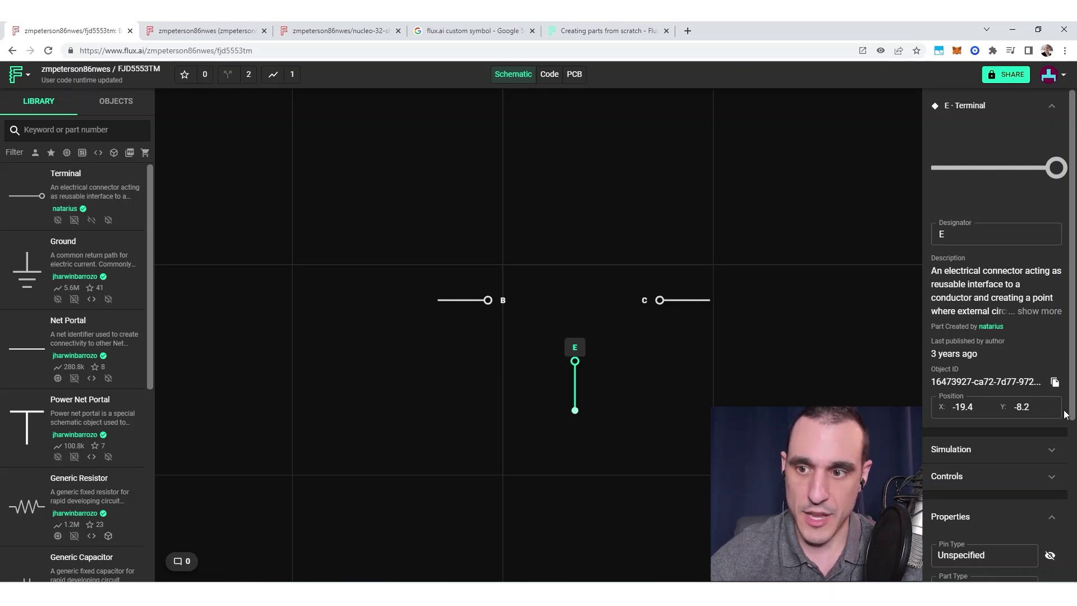
scroll(1054, 411, "down", 4)
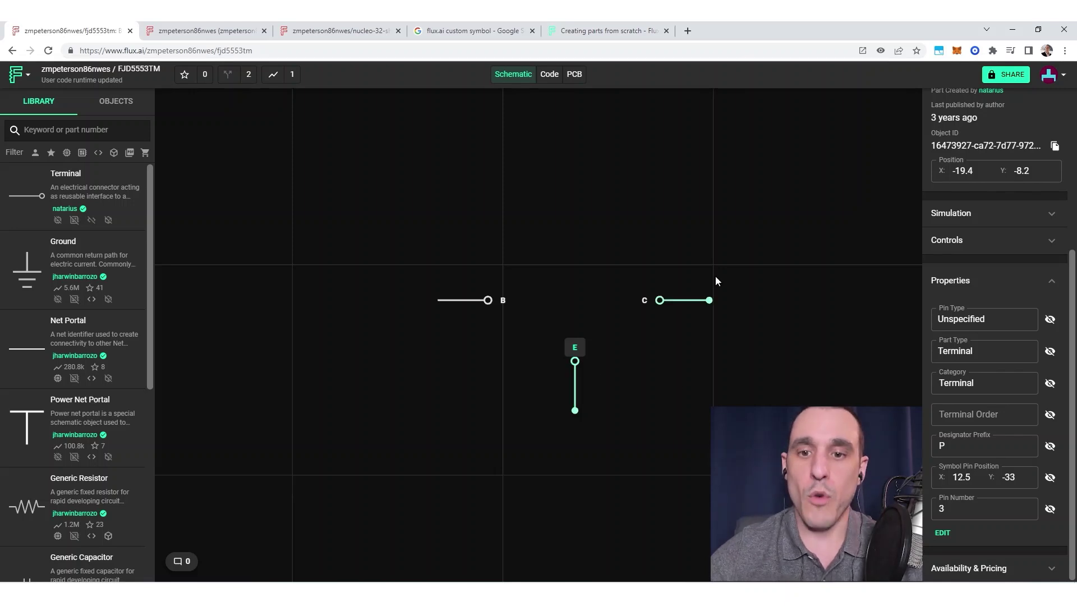
left_click(456, 301)
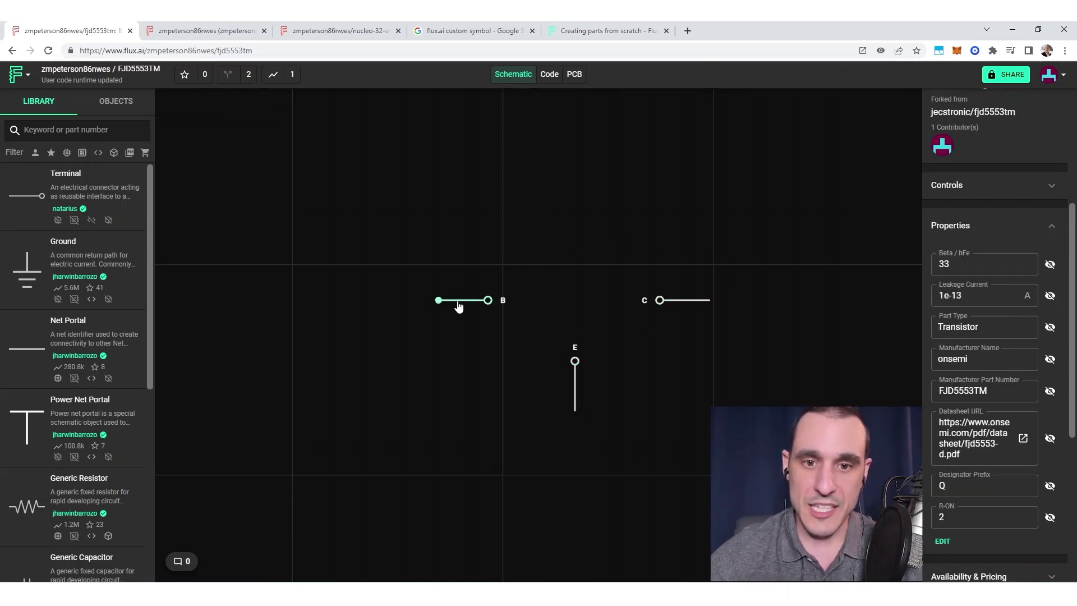
left_click(682, 304)
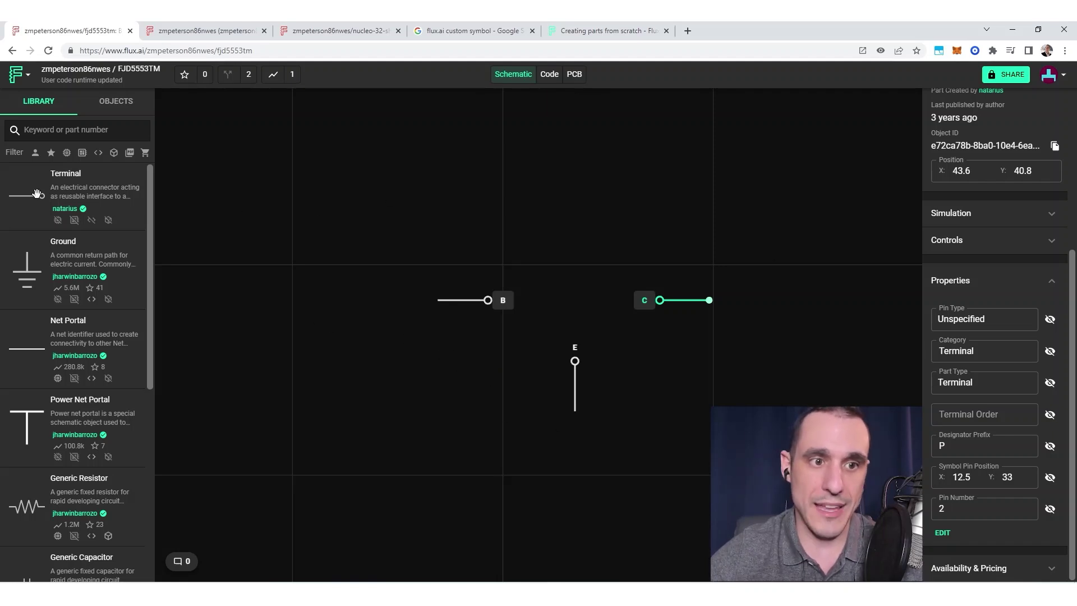
left_click_drag(36, 193, 402, 201)
left_click_drag(493, 239, 459, 255)
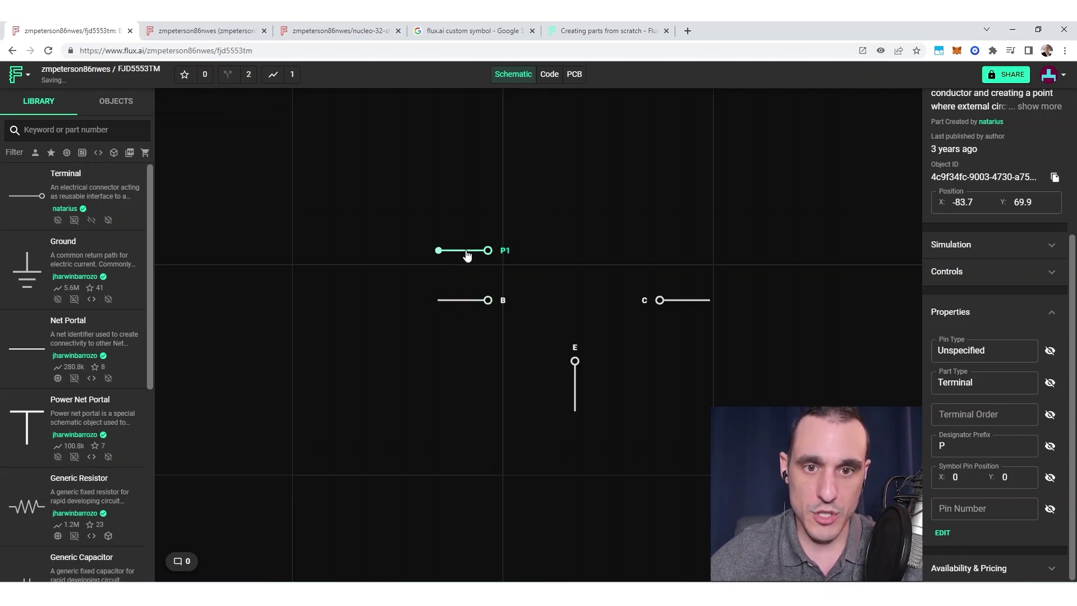
- Align P1 with pin B and set its Y position to 50.8, then delete P1
left_click_drag(467, 255, 468, 256)
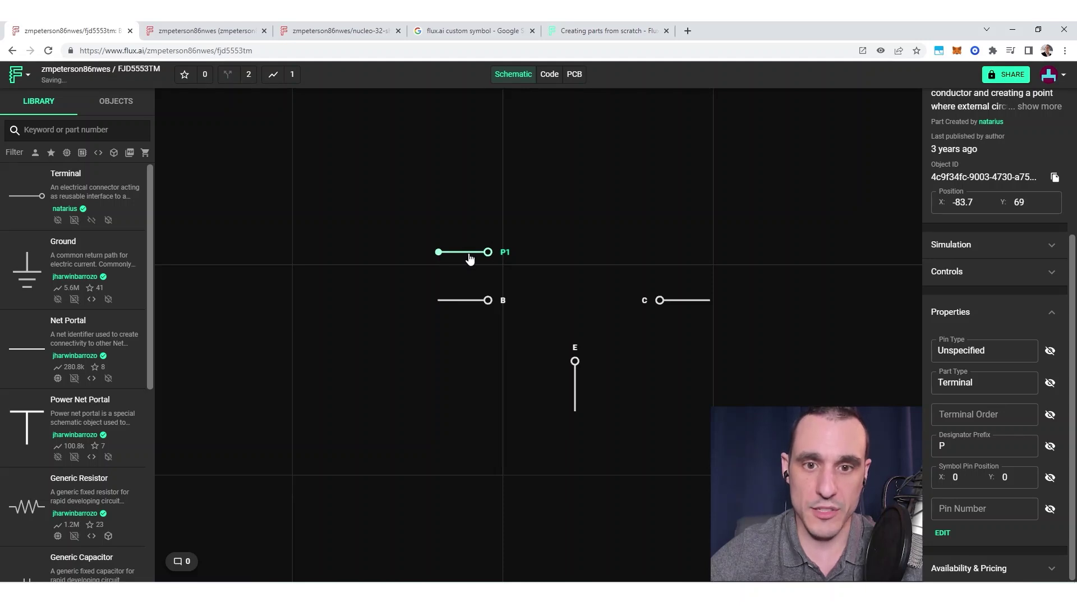
left_click(464, 307)
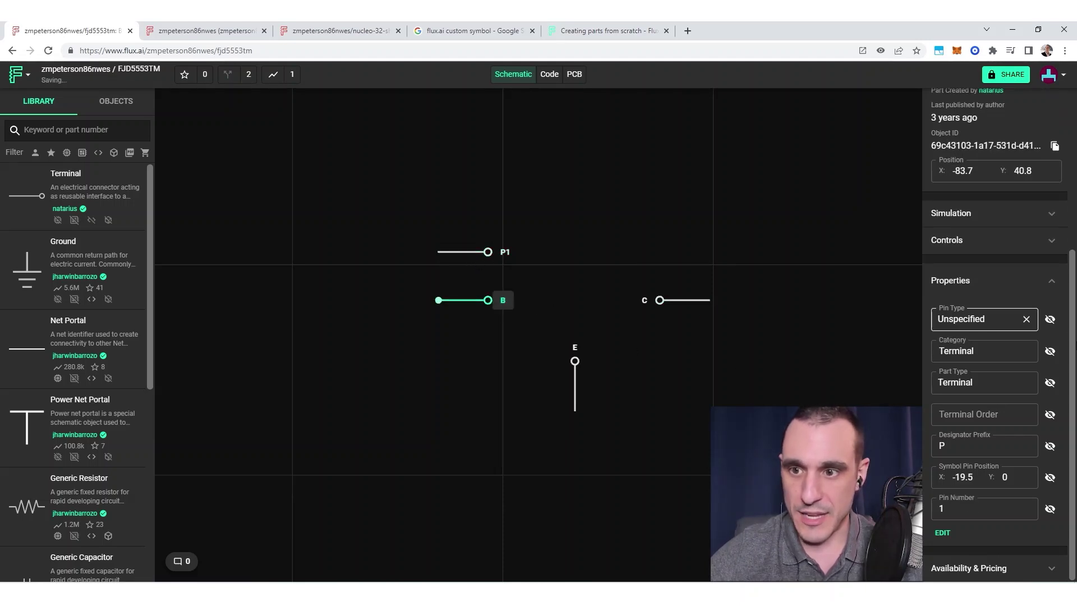
scroll(1027, 315, "up", 3)
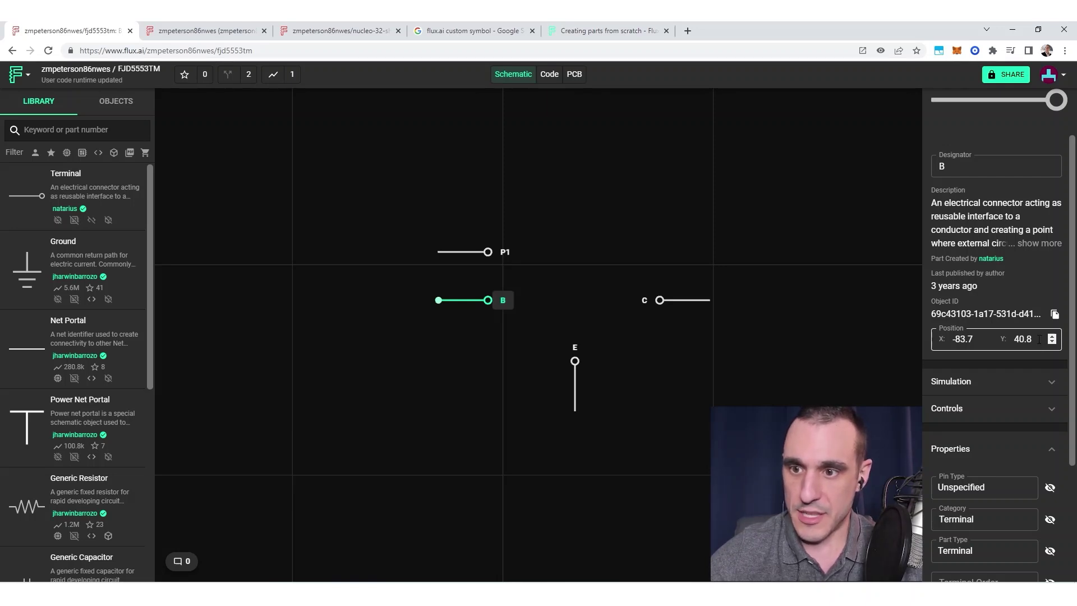
left_click(469, 256)
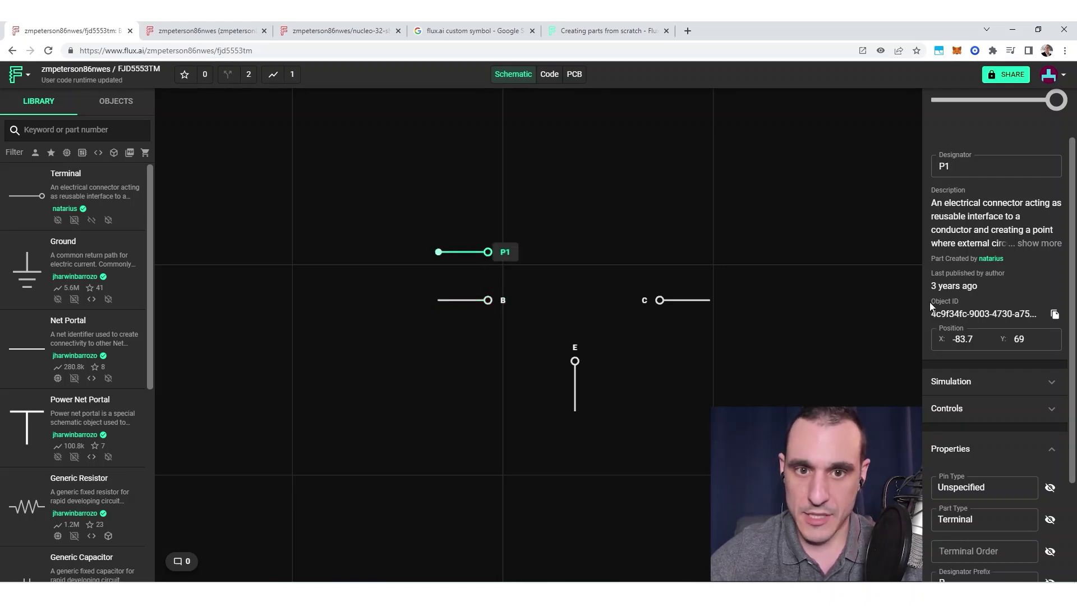
left_click(1040, 339)
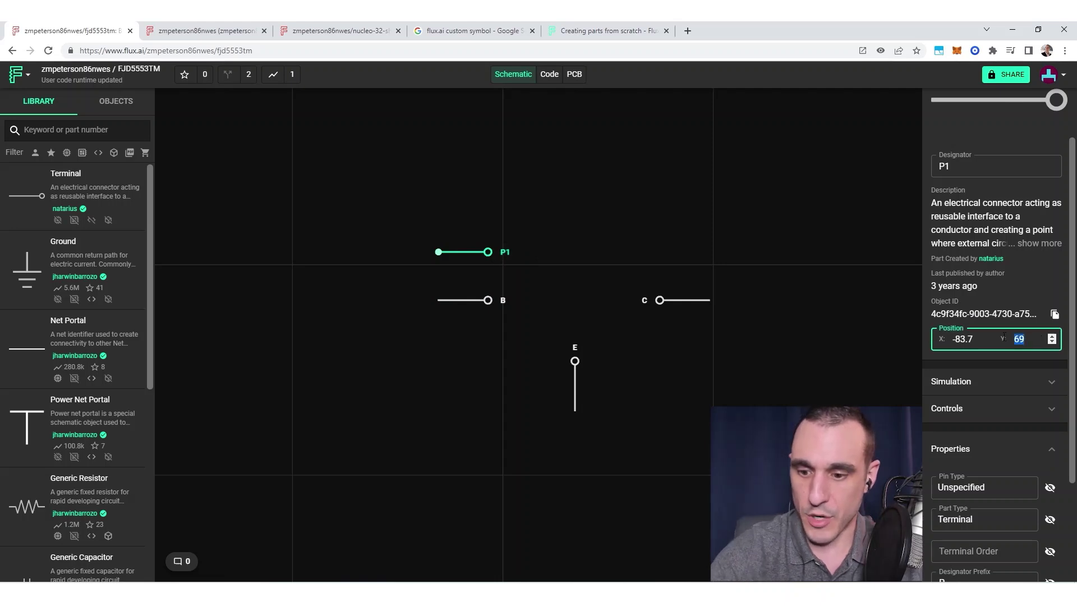
type("50.8")
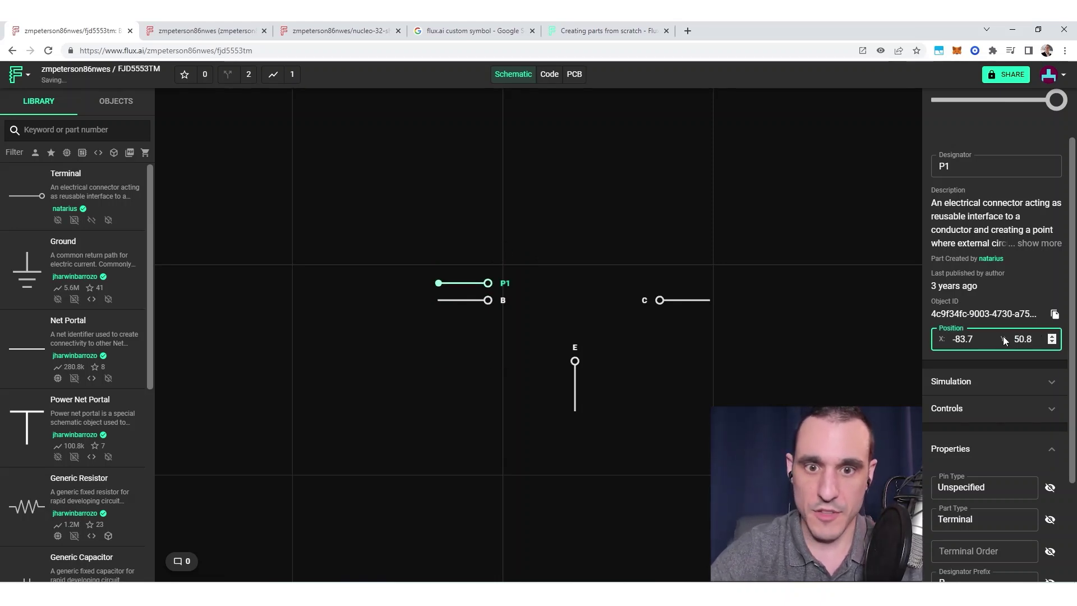
left_click(778, 250)
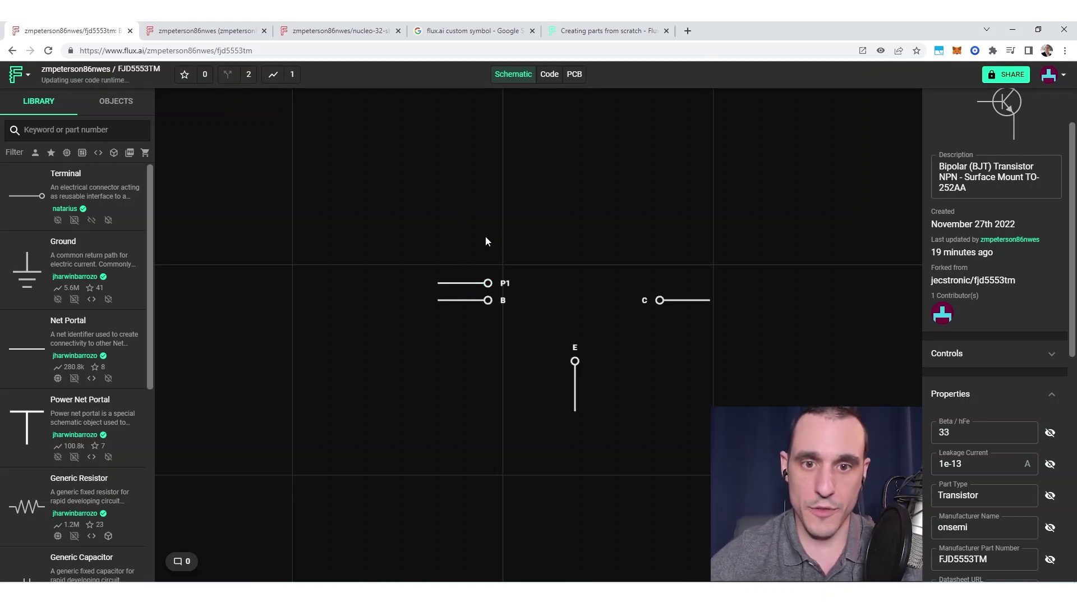
left_click(470, 289)
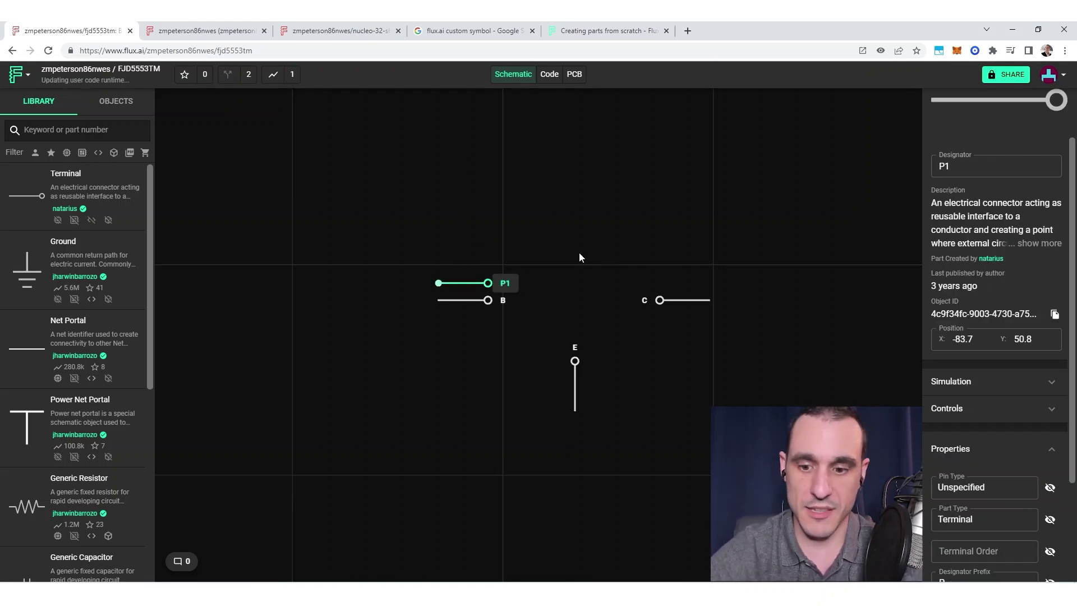
key("Delete")
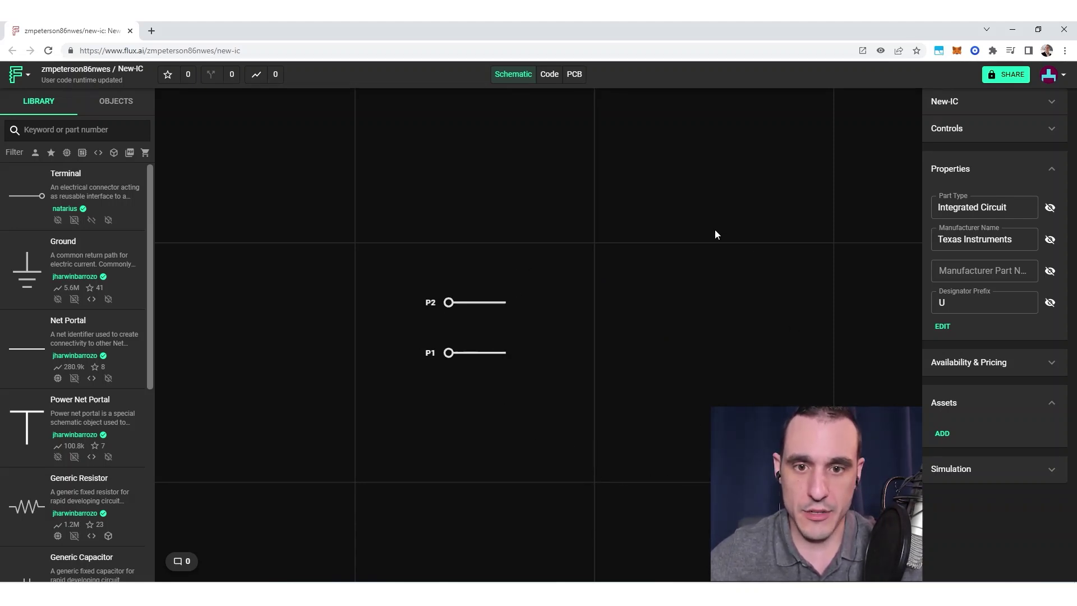
- Close New-IC's asset manager unchanged, then review the FJD5553TM and NUCLEO-32 projects
left_click(942, 433)
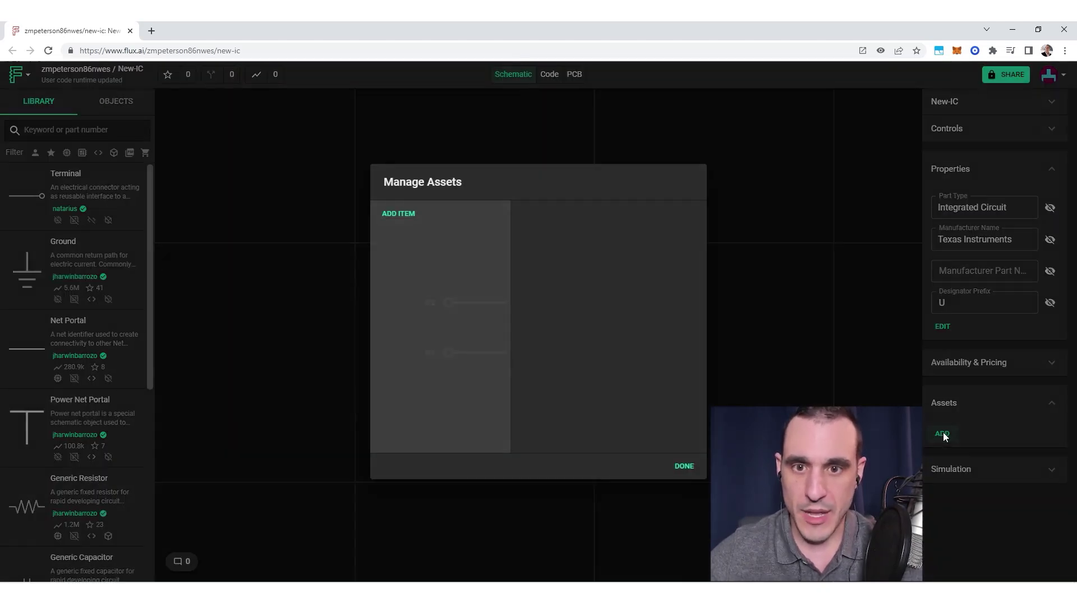
left_click(684, 466)
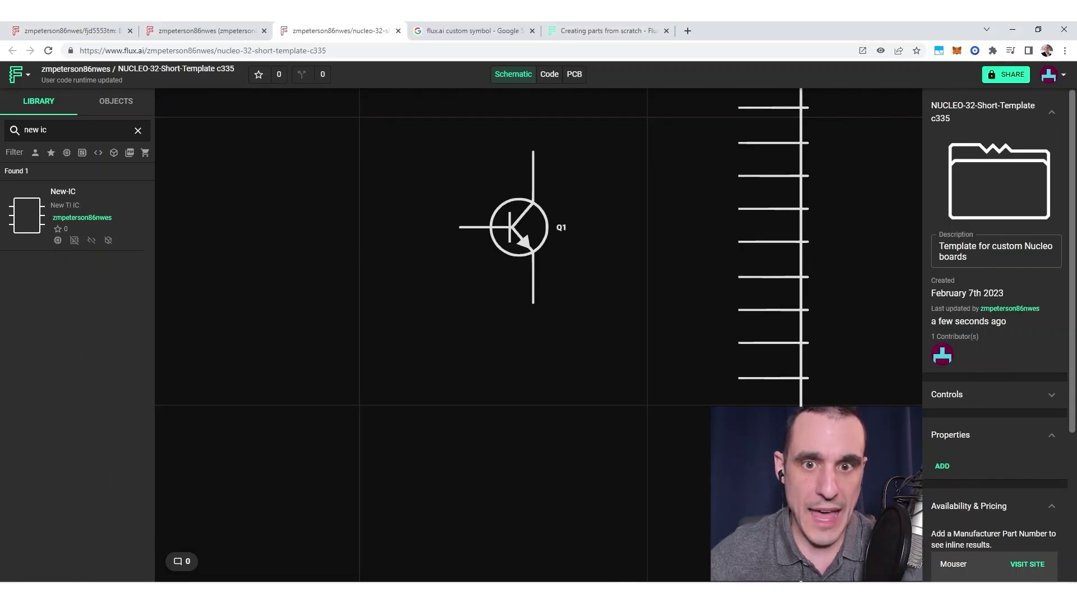
left_click(57, 32)
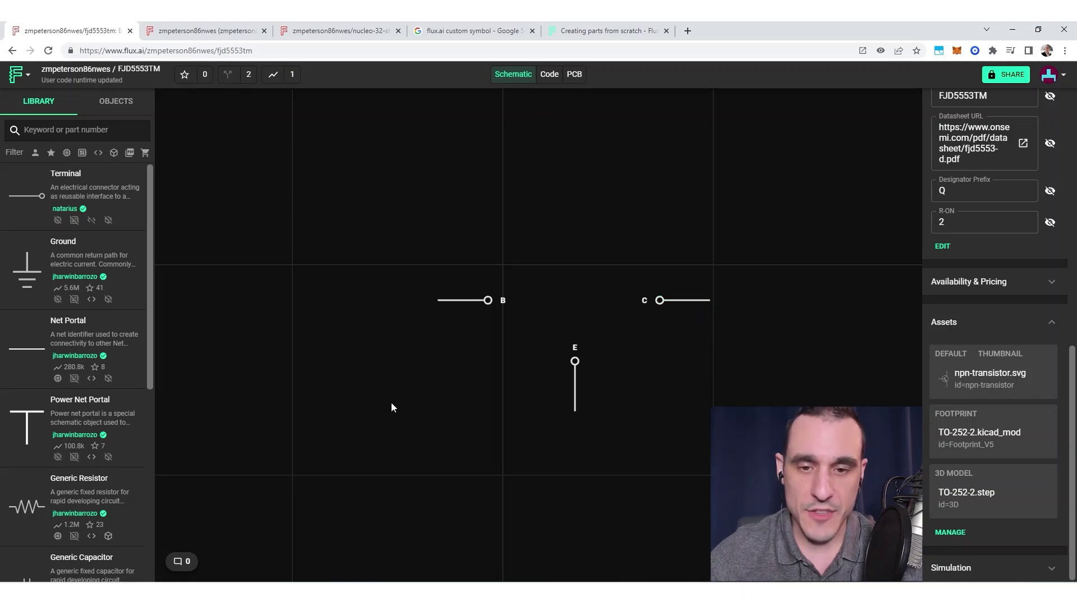
left_click(316, 34)
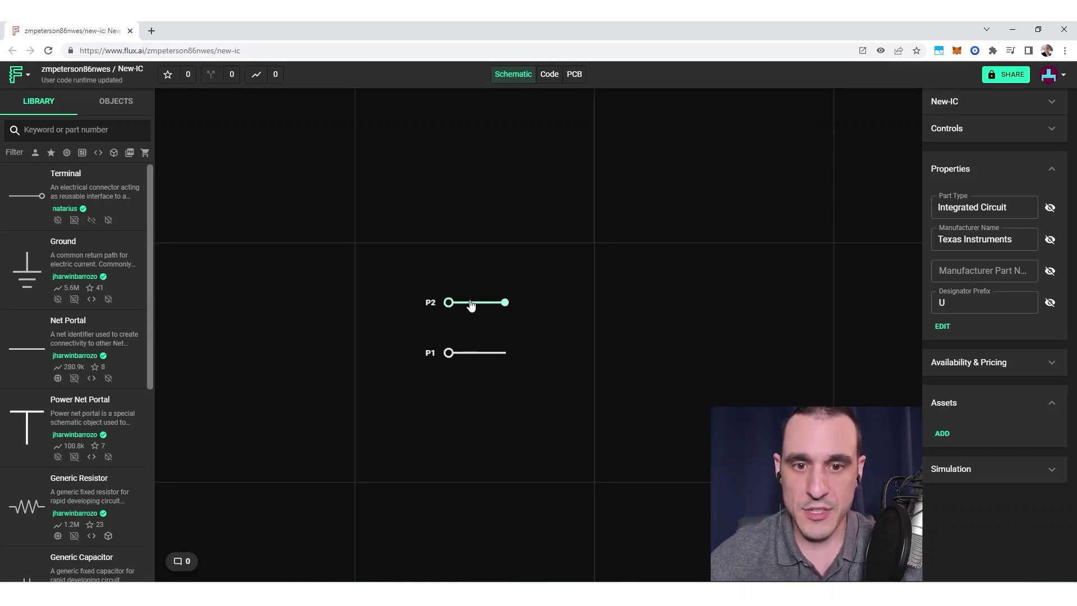
- Nudge pin P2 up to Y 34.2 and deselect it
left_click_drag(471, 305, 472, 301)
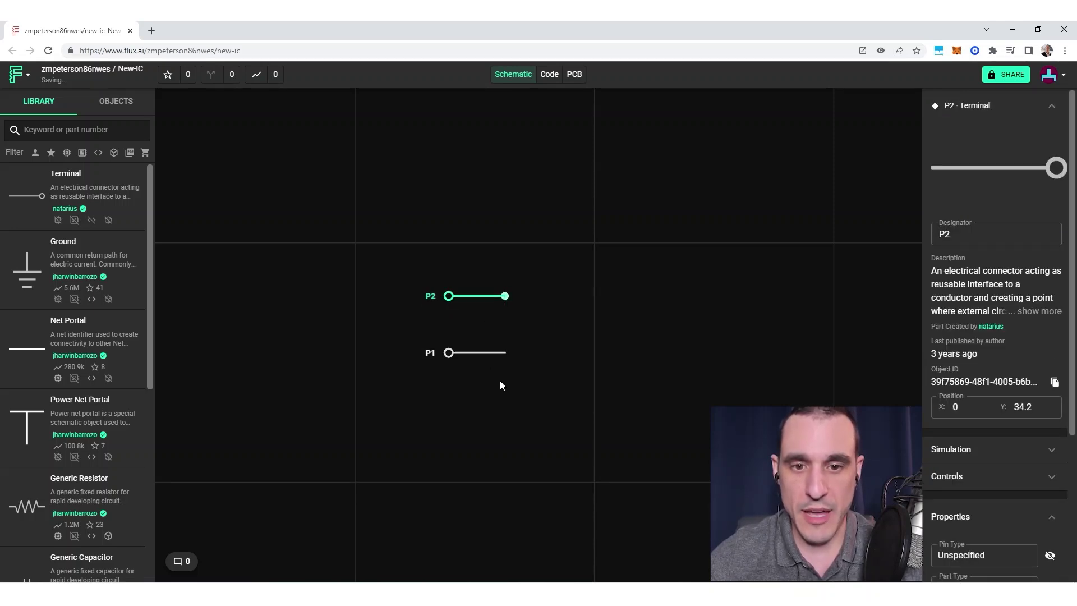
left_click(631, 273)
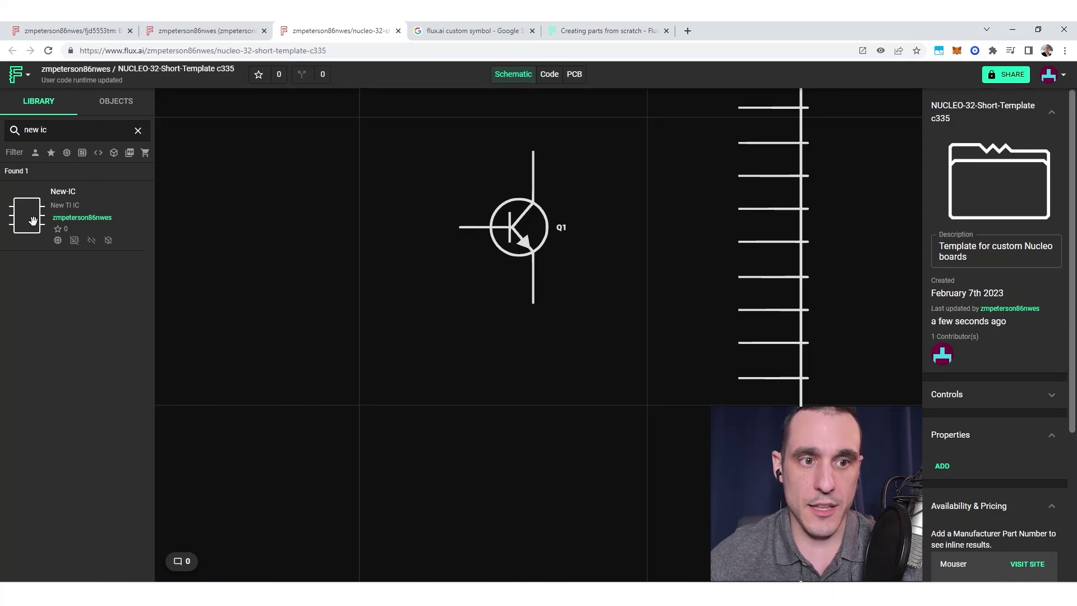
- Place New-IC as U2 in the NUCLEO-32-Short-Template schematic
left_click_drag(288, 313, 498, 399)
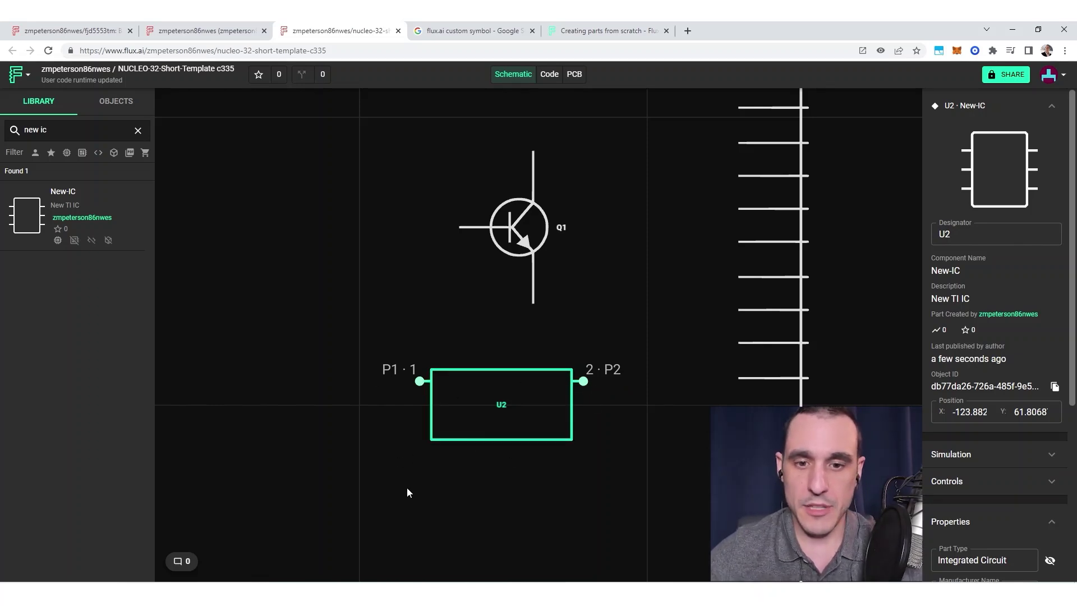
scroll(492, 485, "up", 5)
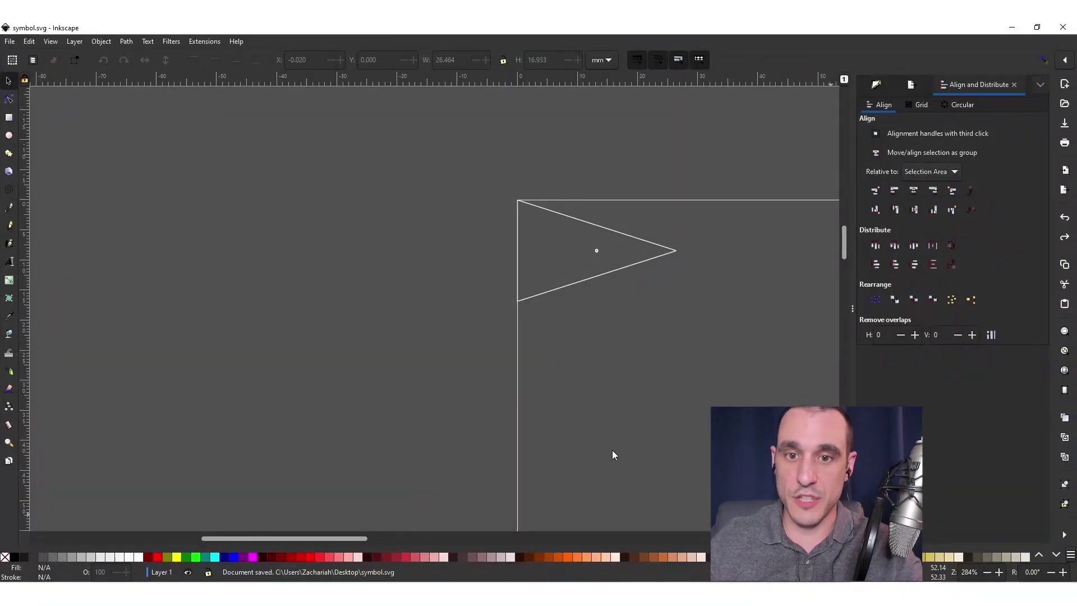
scroll(637, 282, "up", 2)
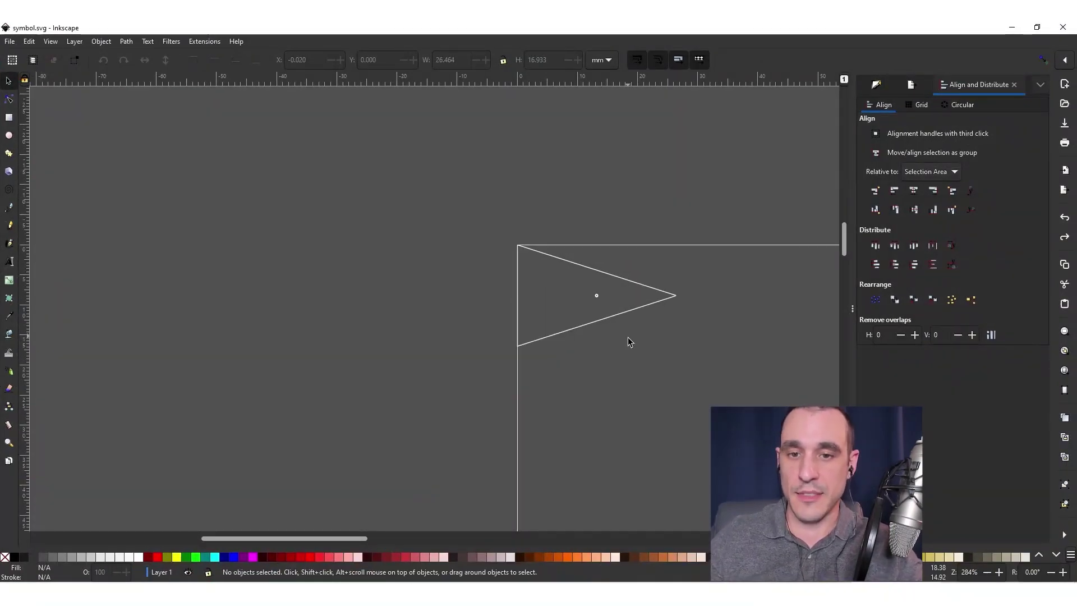
scroll(632, 341, "up", 2)
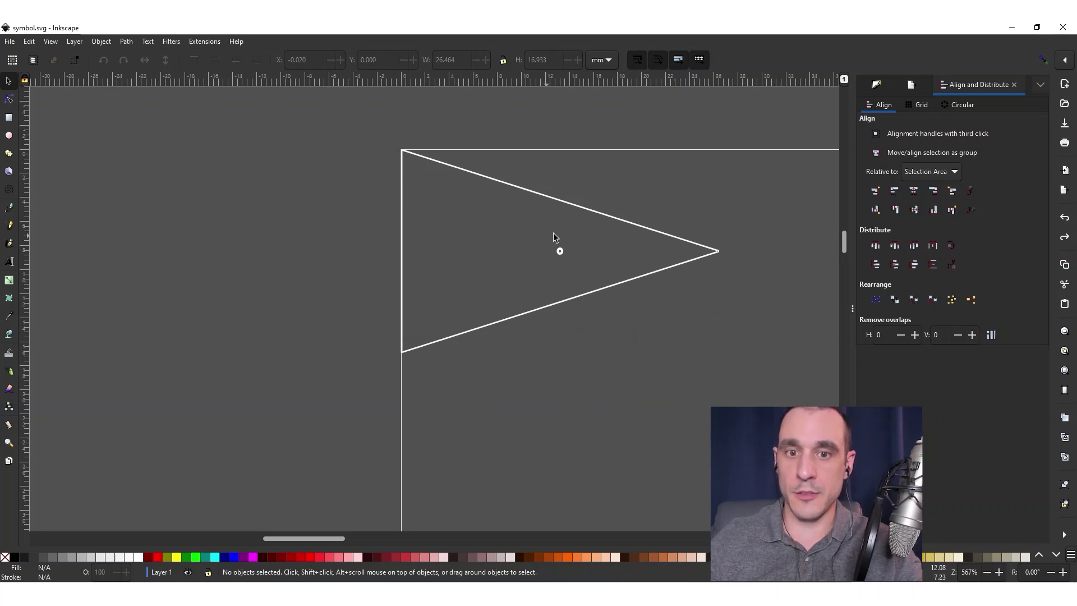
scroll(578, 237, "up", 1)
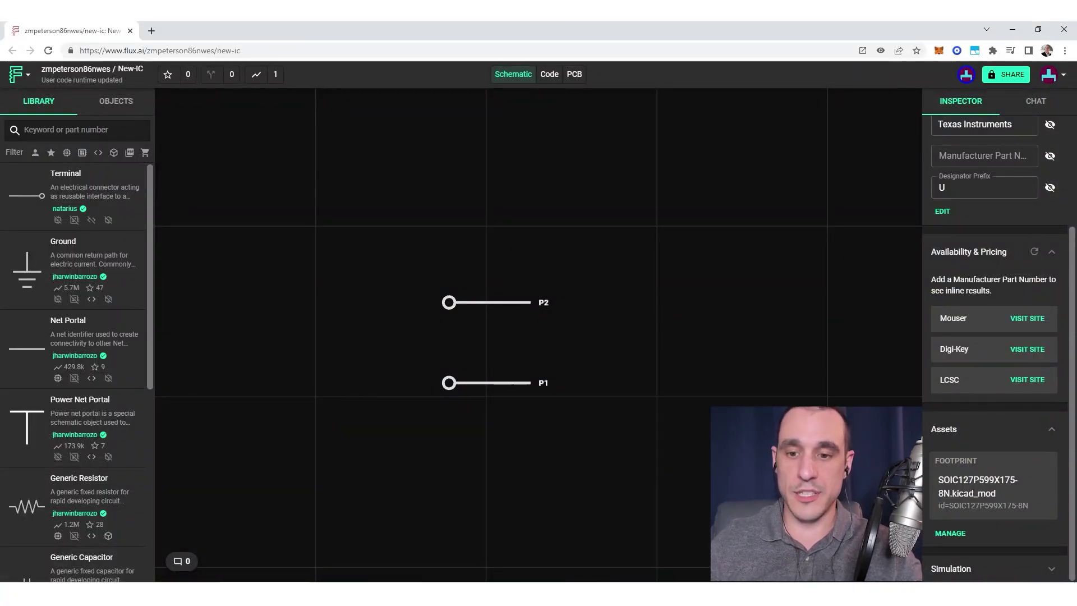
key("alt+Tab")
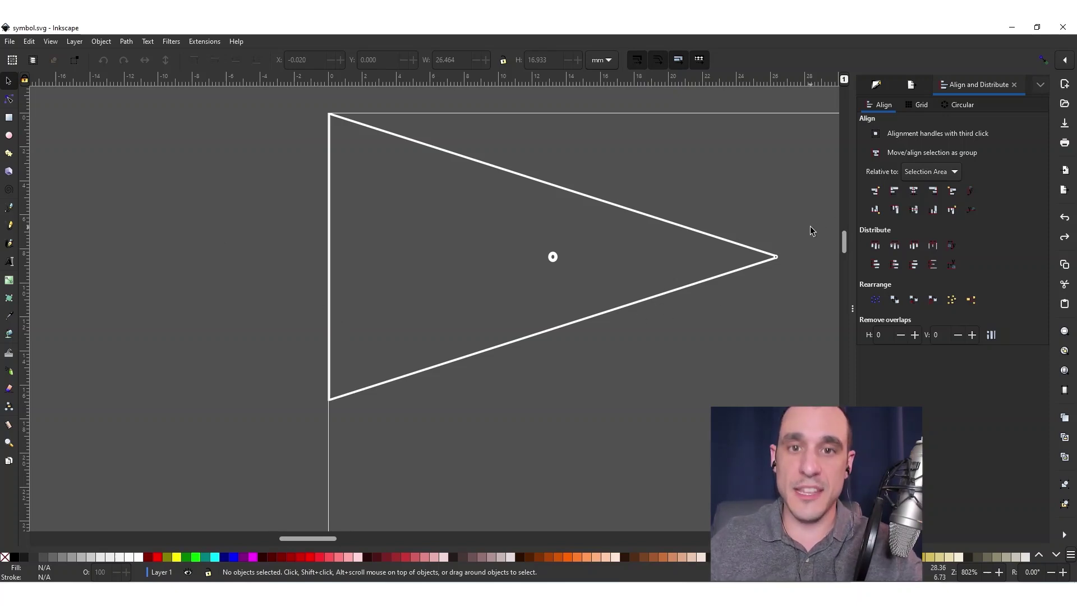
left_click_drag(302, 97, 797, 400)
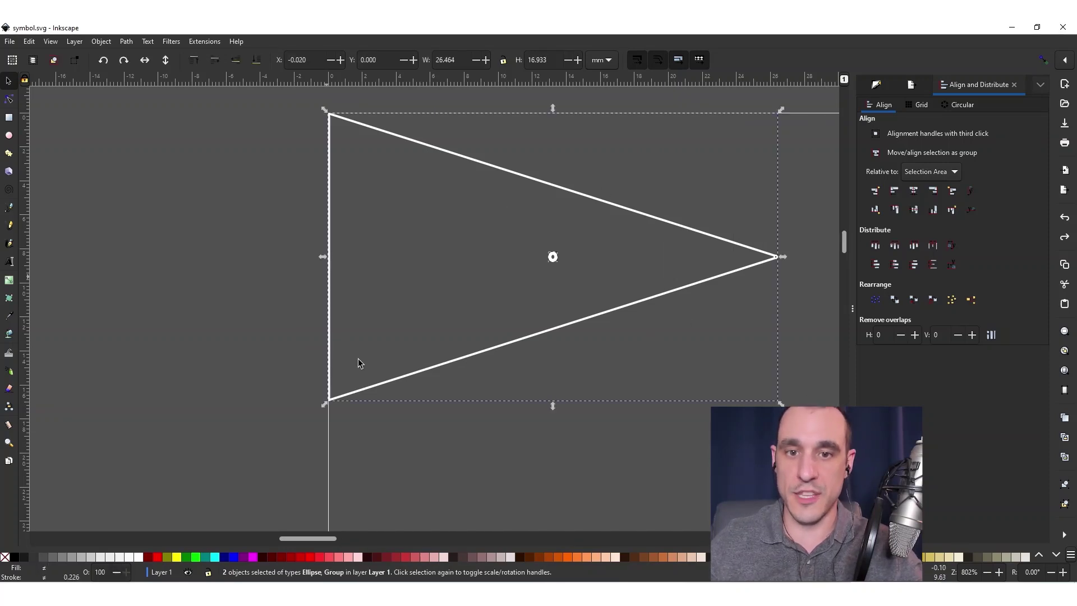
left_click(209, 304)
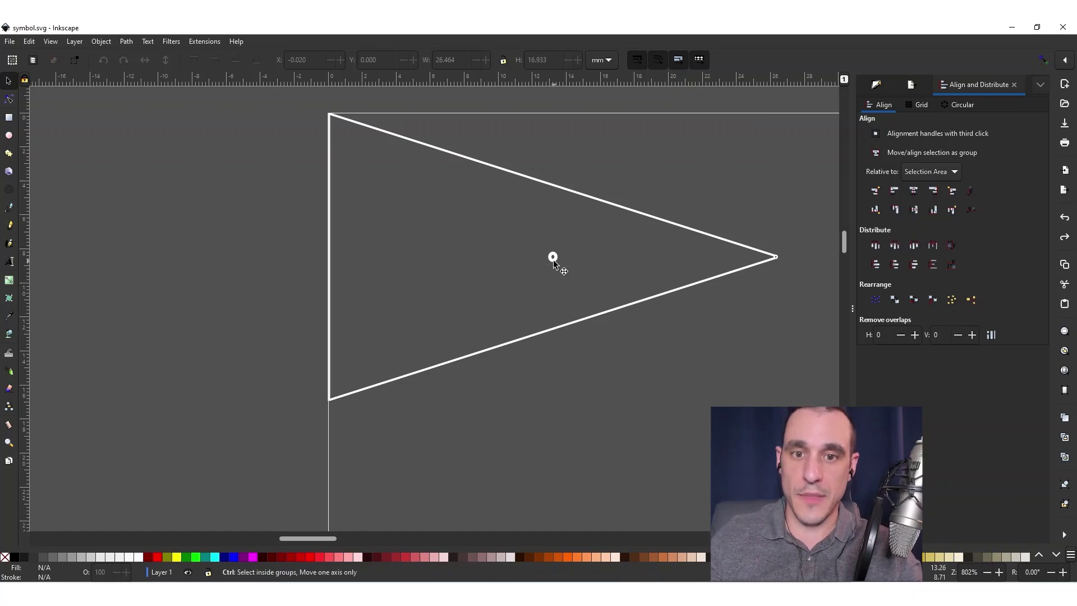
scroll(552, 261, "up", 5)
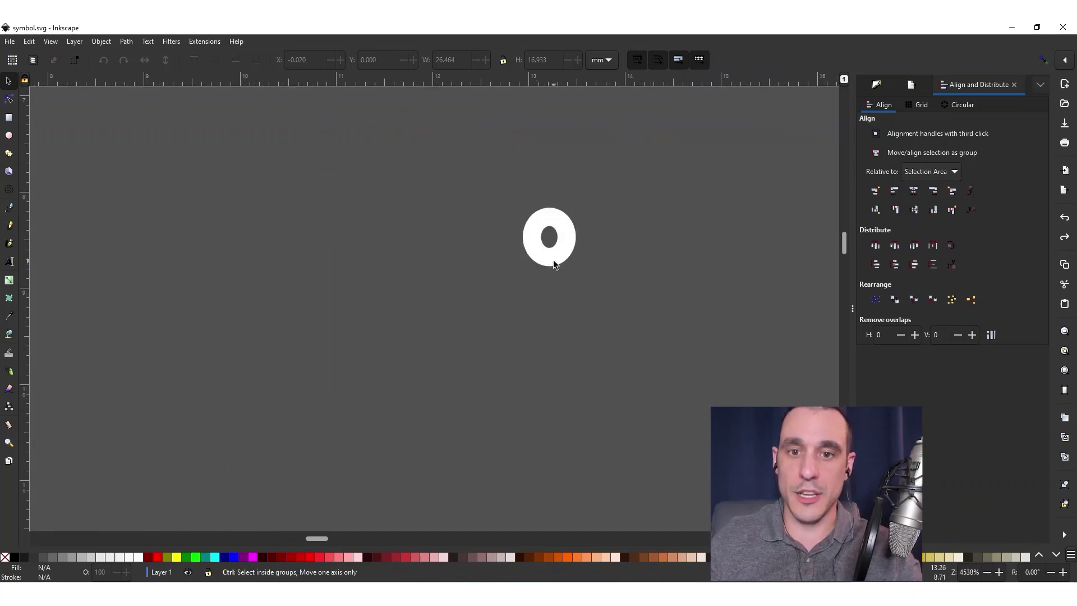
scroll(554, 264, "down", 1)
scroll(553, 264, "down", 4)
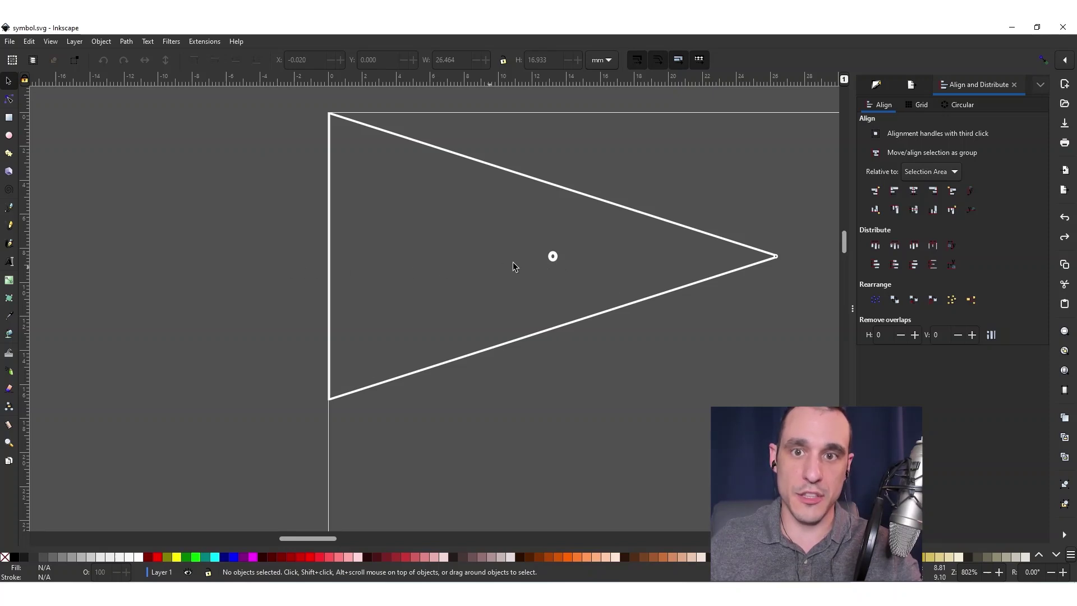
left_click(552, 258)
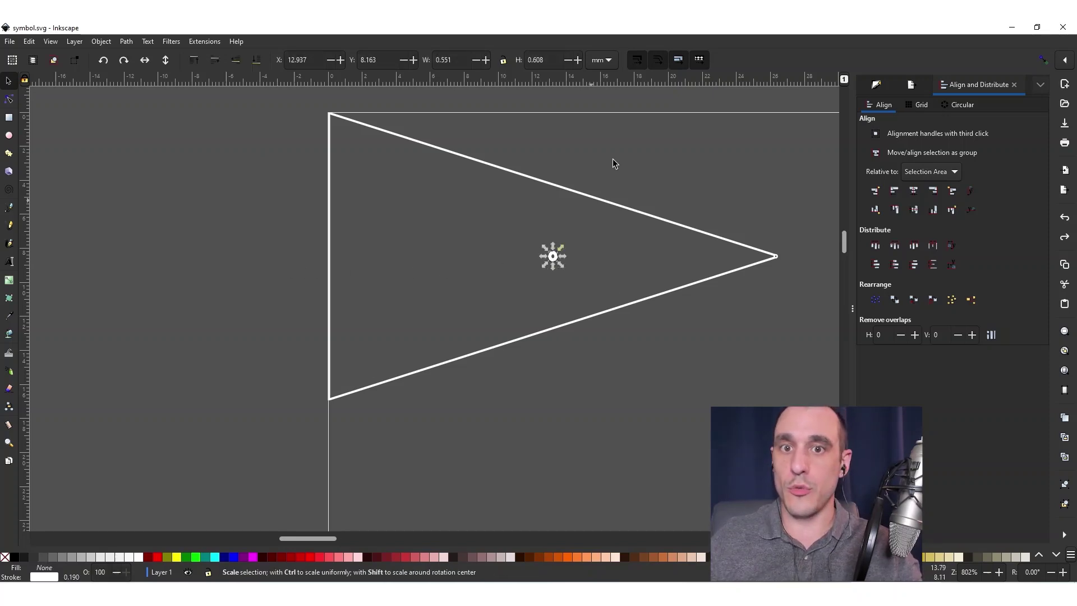
left_click(610, 62)
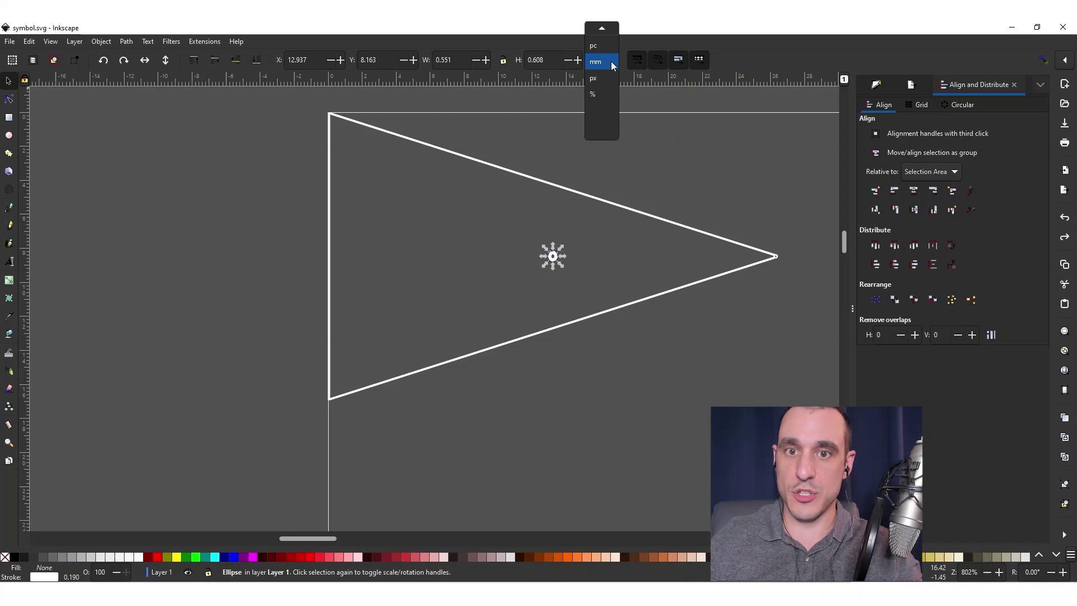
left_click(606, 80)
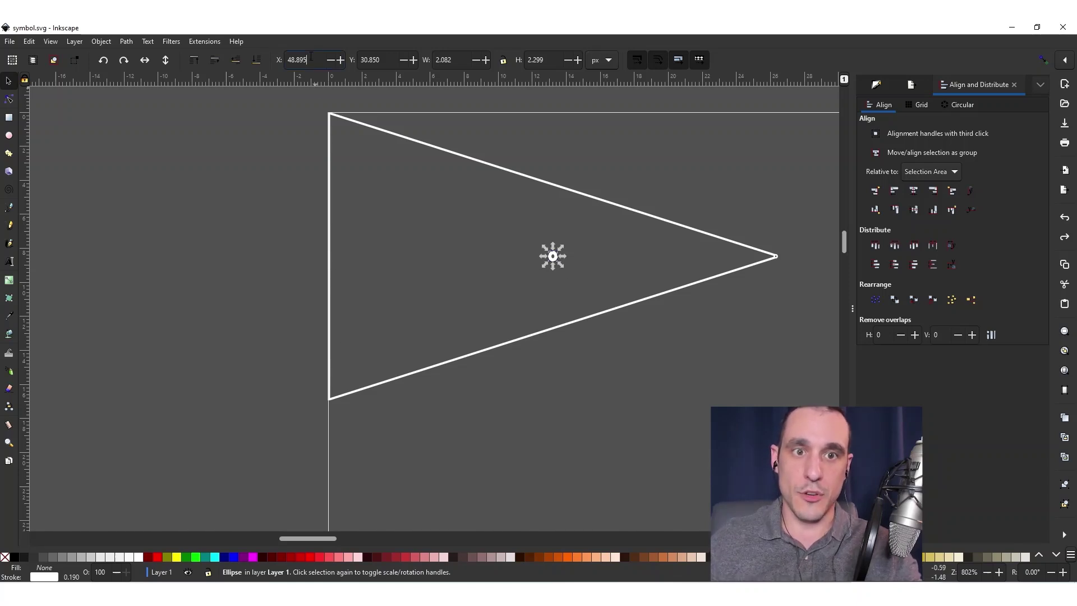
left_click(271, 214)
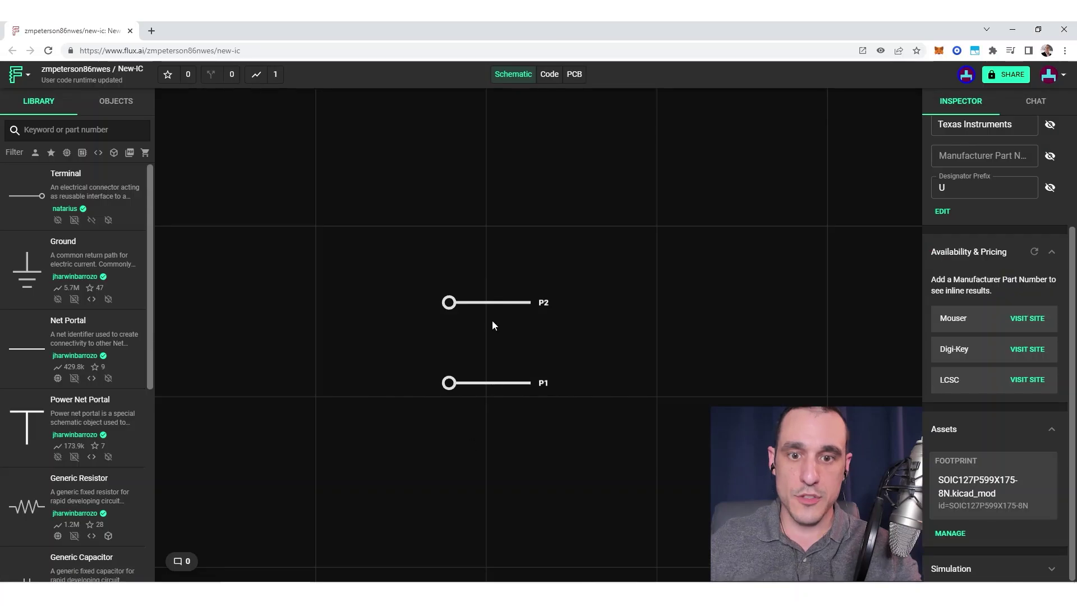
- Set pin P2's symbol pin X position to 8.895
left_click(492, 305)
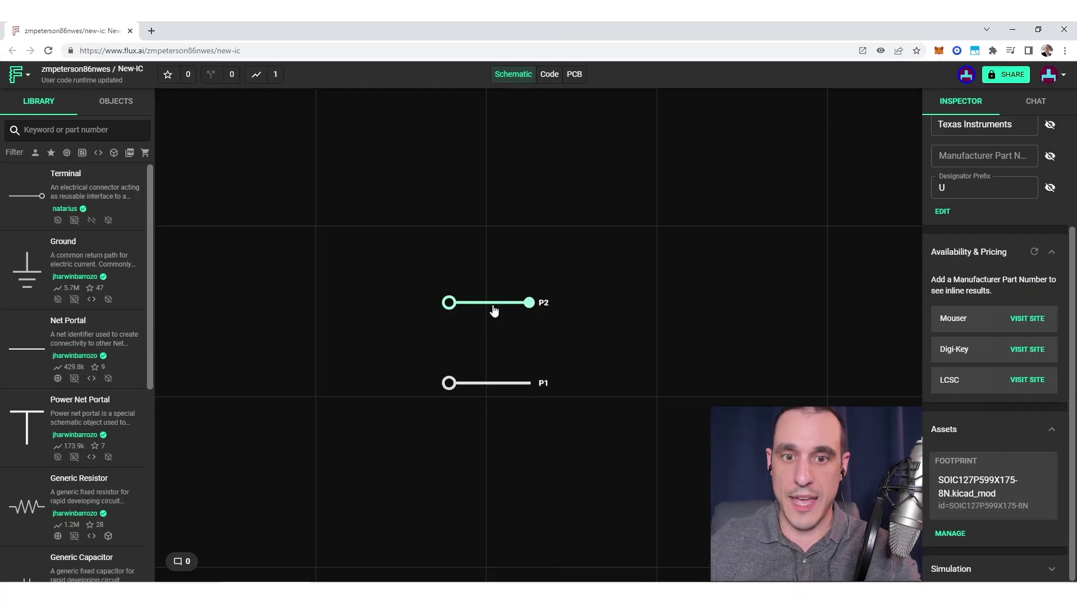
double_click(970, 504)
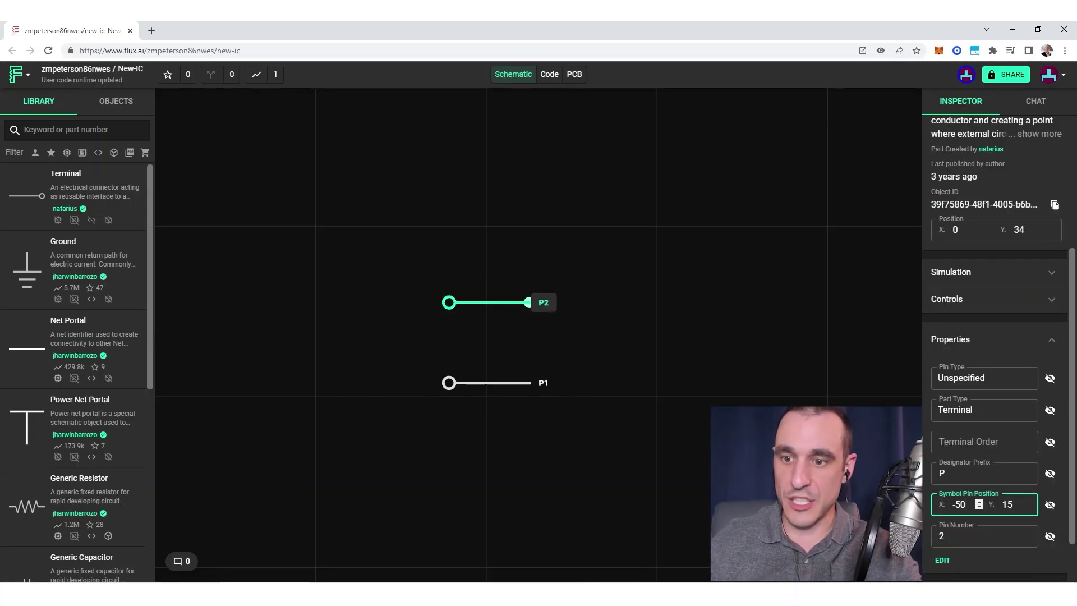
type("8.895")
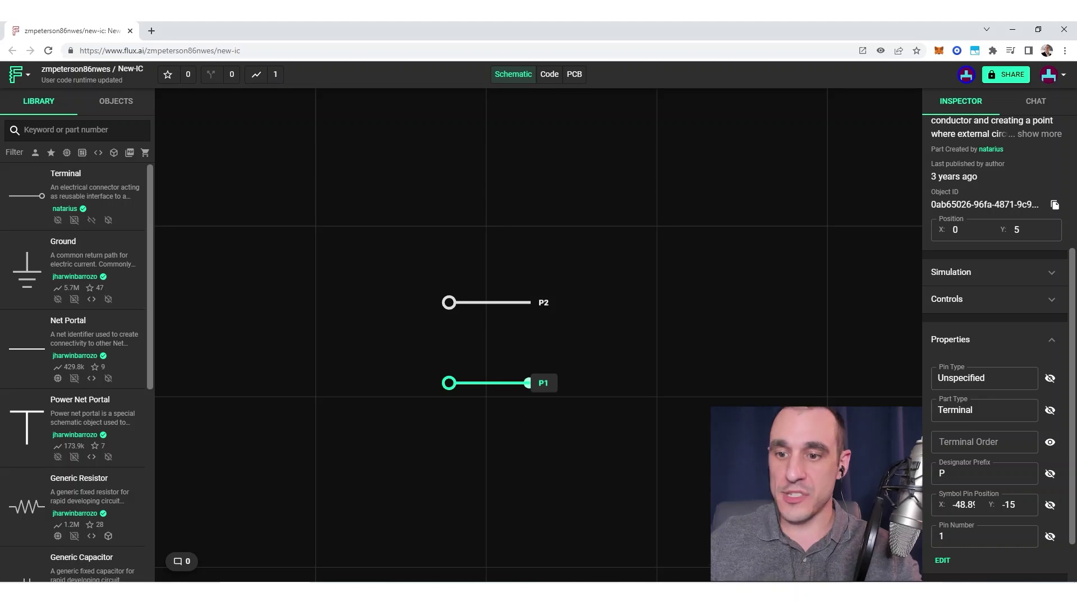
- In Inkscape, select the triangle's small centre circle to read its coordinates
key("alt+Tab")
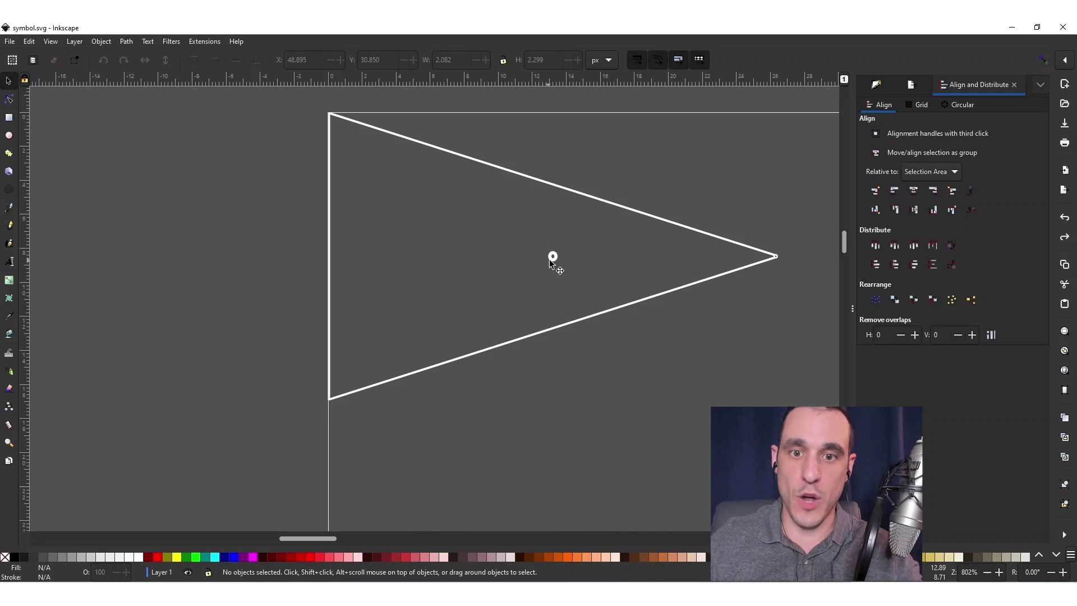
left_click(552, 258)
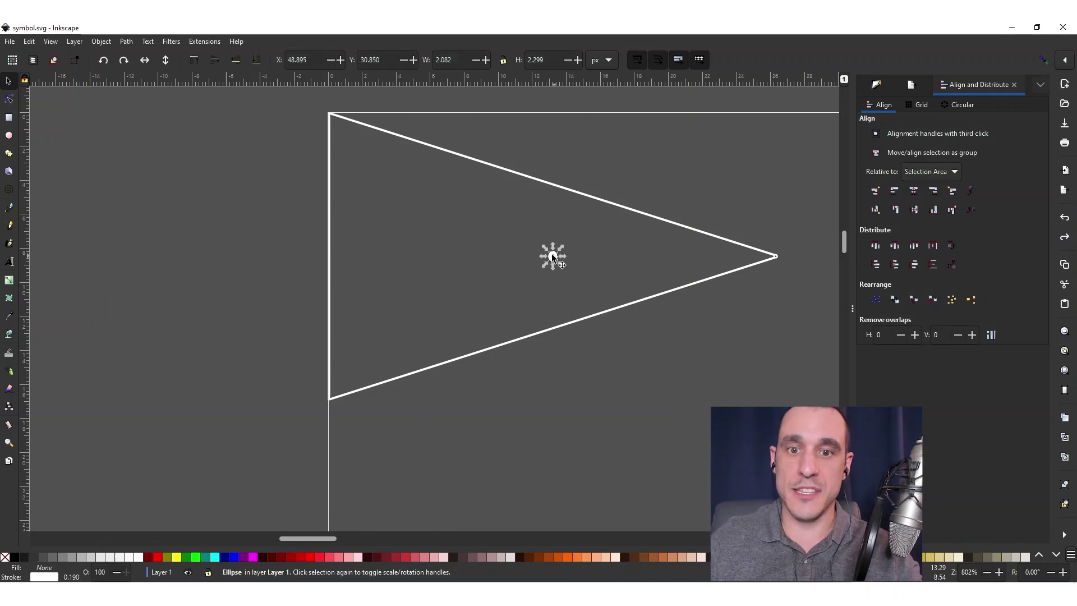
right_click(510, 119)
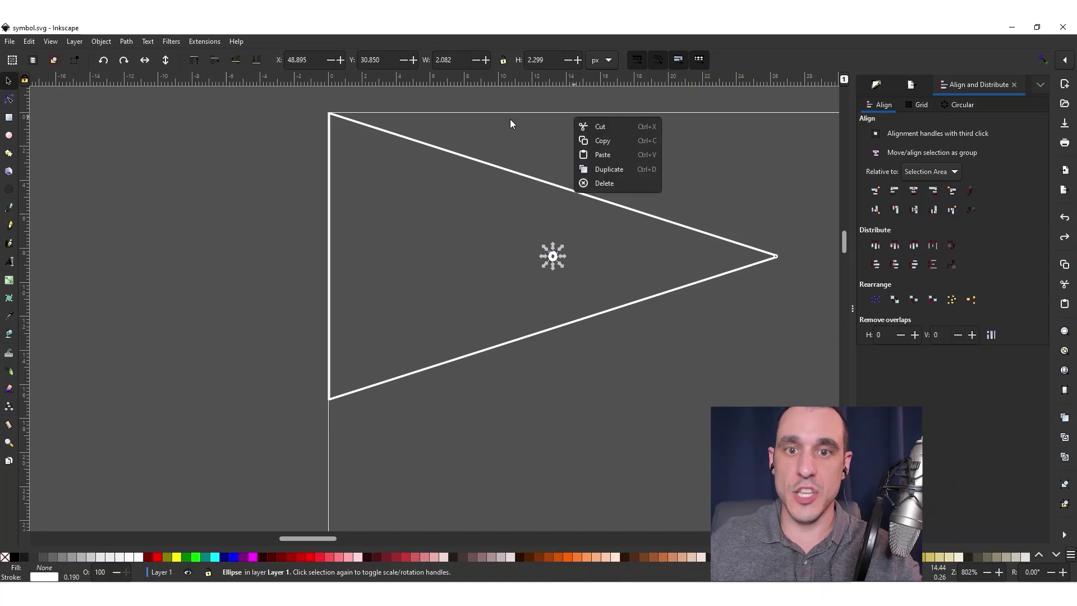
key("Escape")
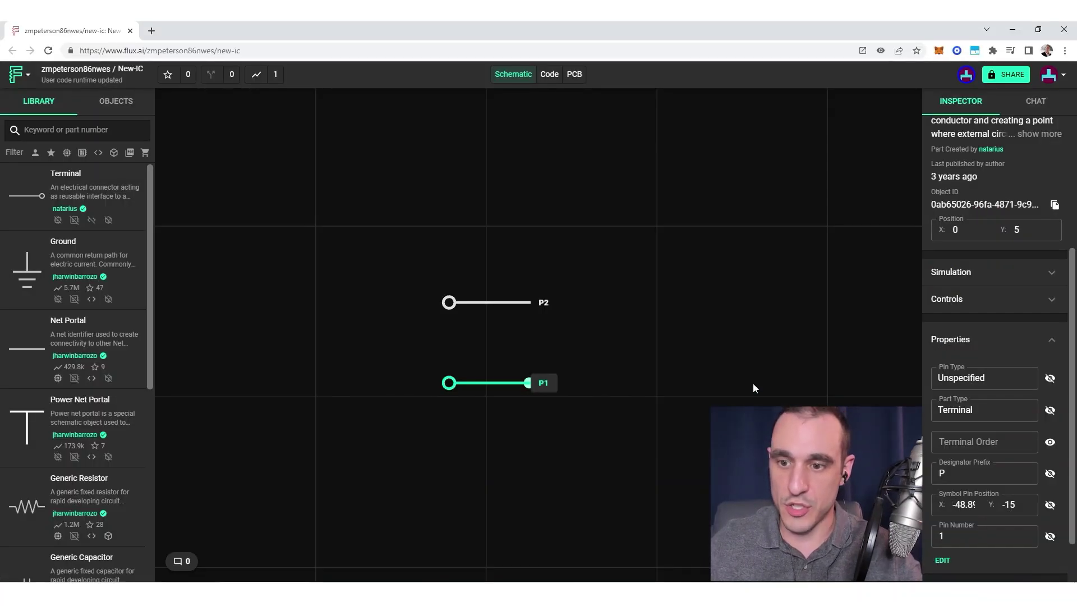
- Compare pins P2 and P1's symbol pin positions, then deselect to show the part properties
left_click_drag(639, 261, 416, 326)
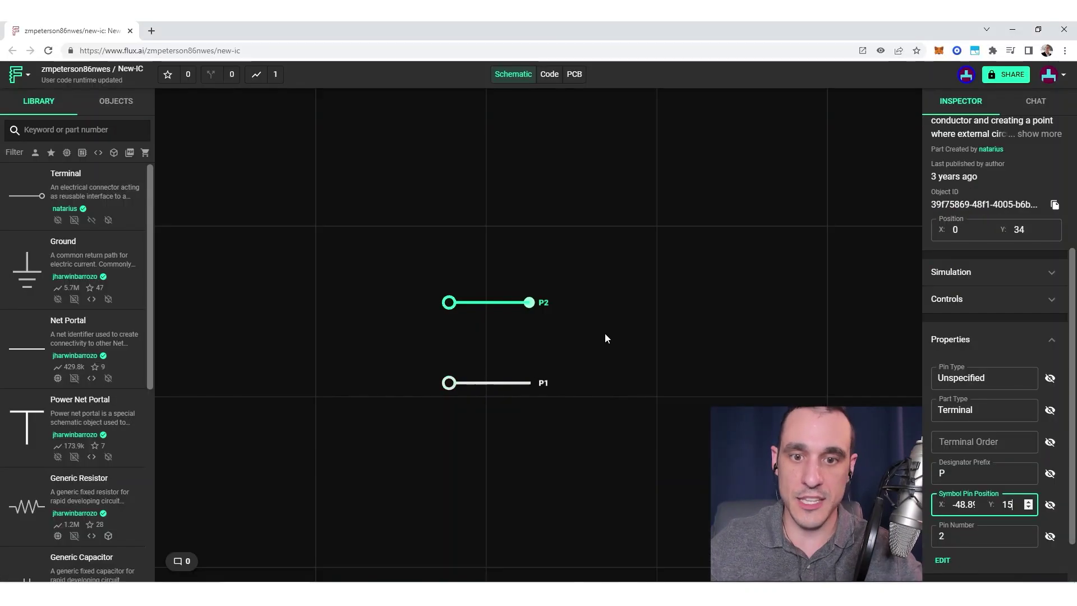
left_click_drag(606, 336, 422, 441)
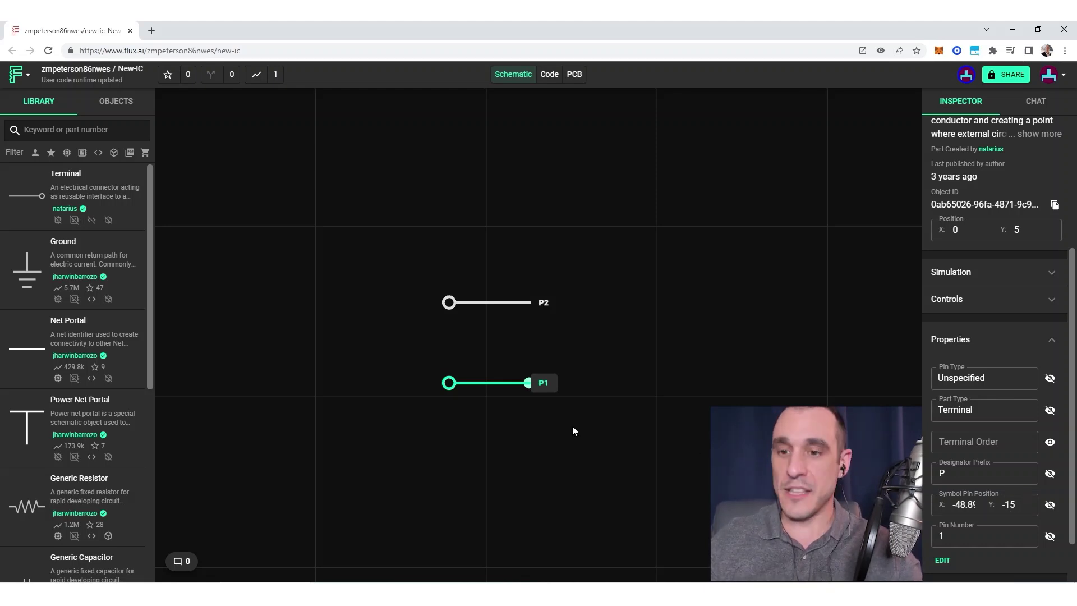
left_click(953, 504)
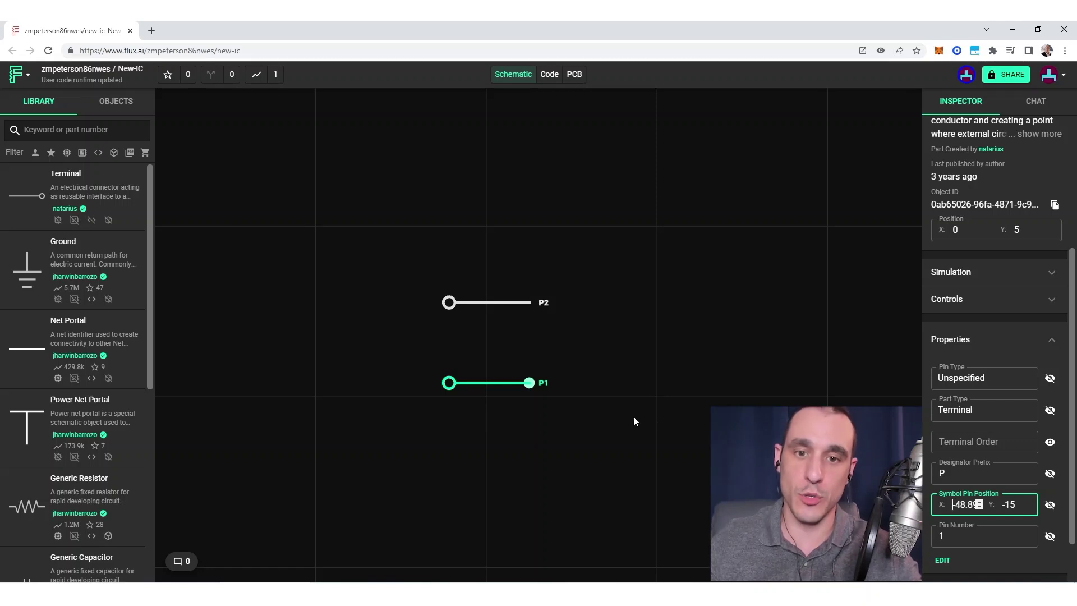
left_click(662, 334)
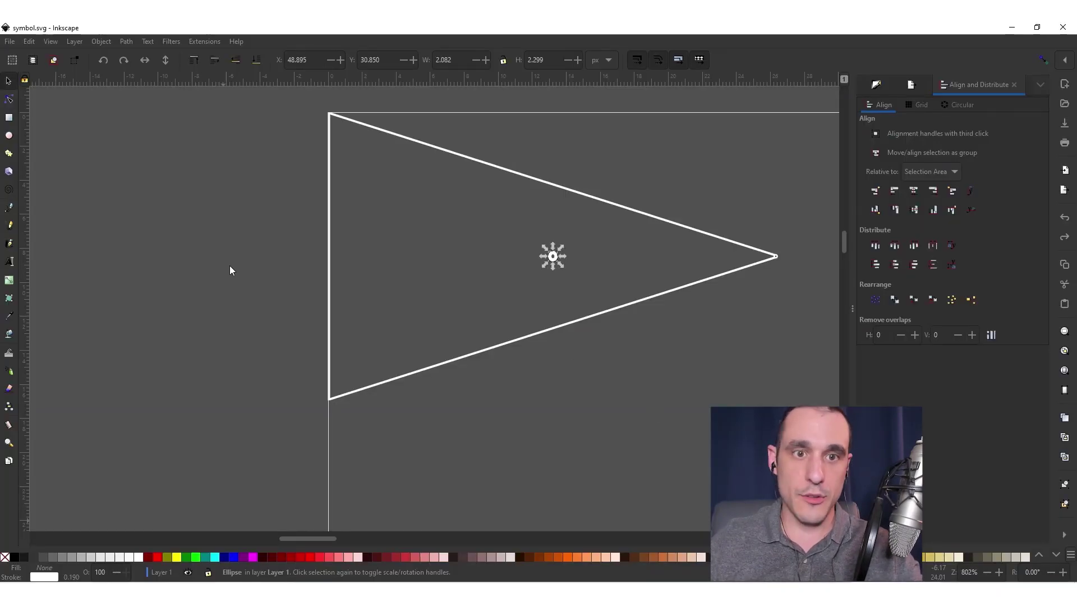
- Delete the small centre ellipse from the triangle and save symbol.svg
left_click(217, 222)
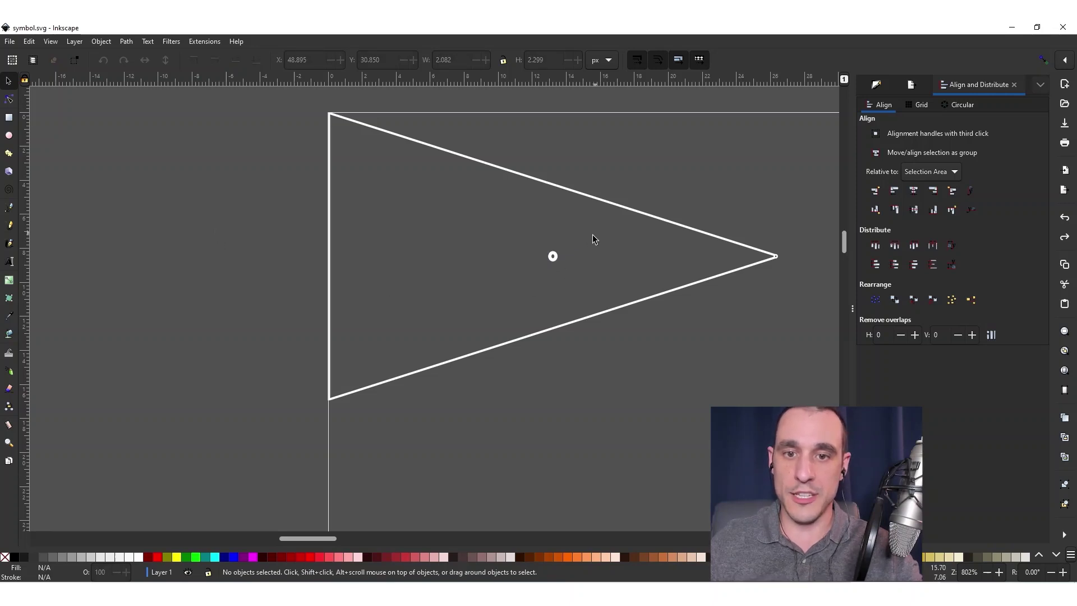
left_click_drag(595, 235, 527, 280)
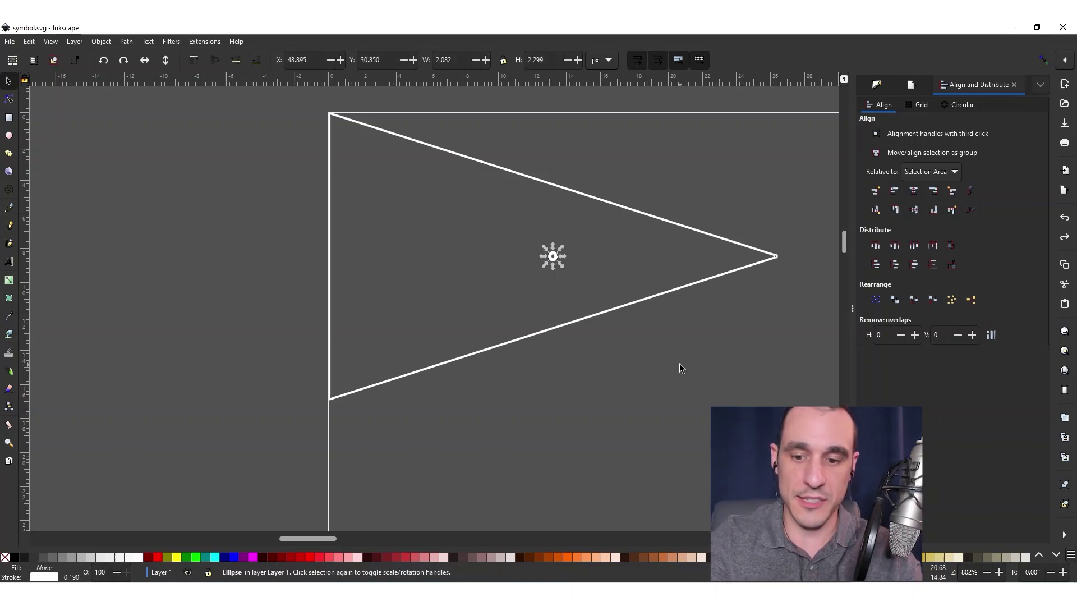
key("Delete")
key("ctrl+s")
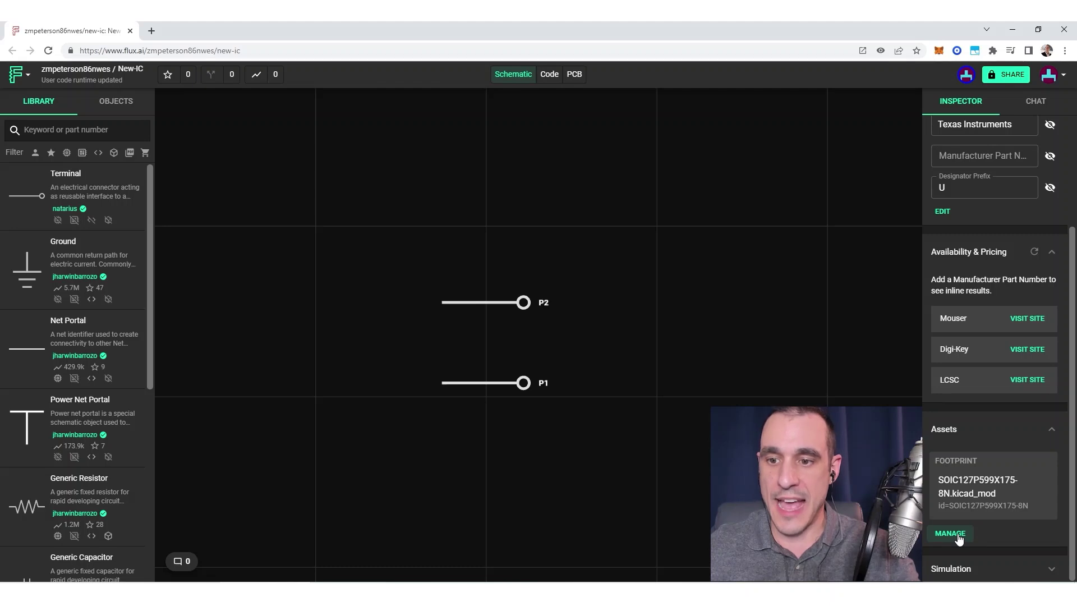
- Upload symbol.svg as a part asset so it becomes the default symbol and thumbnail
left_click(950, 533)
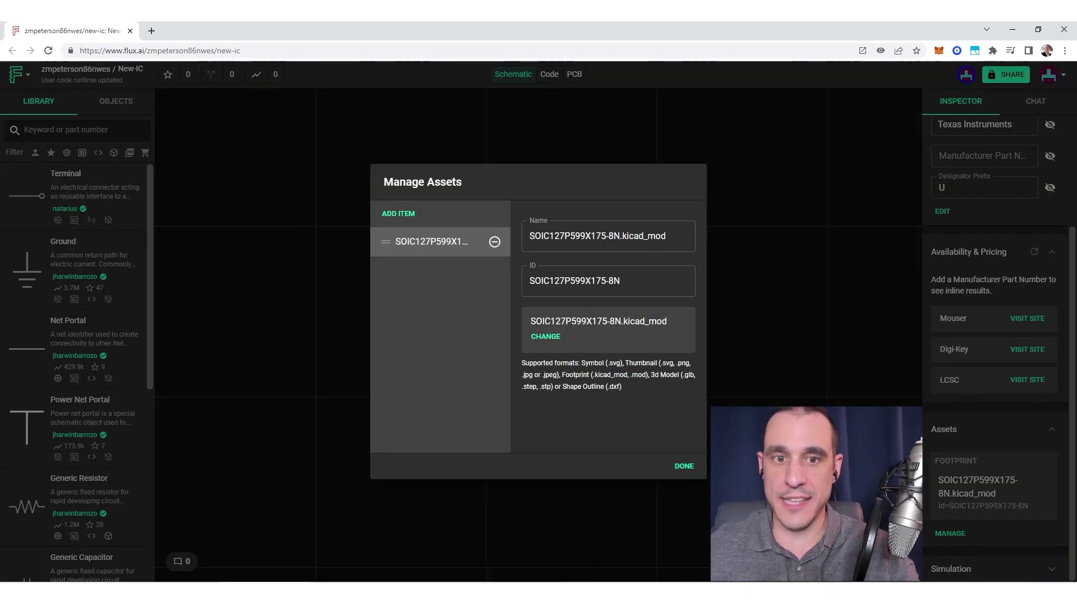
left_click(397, 215)
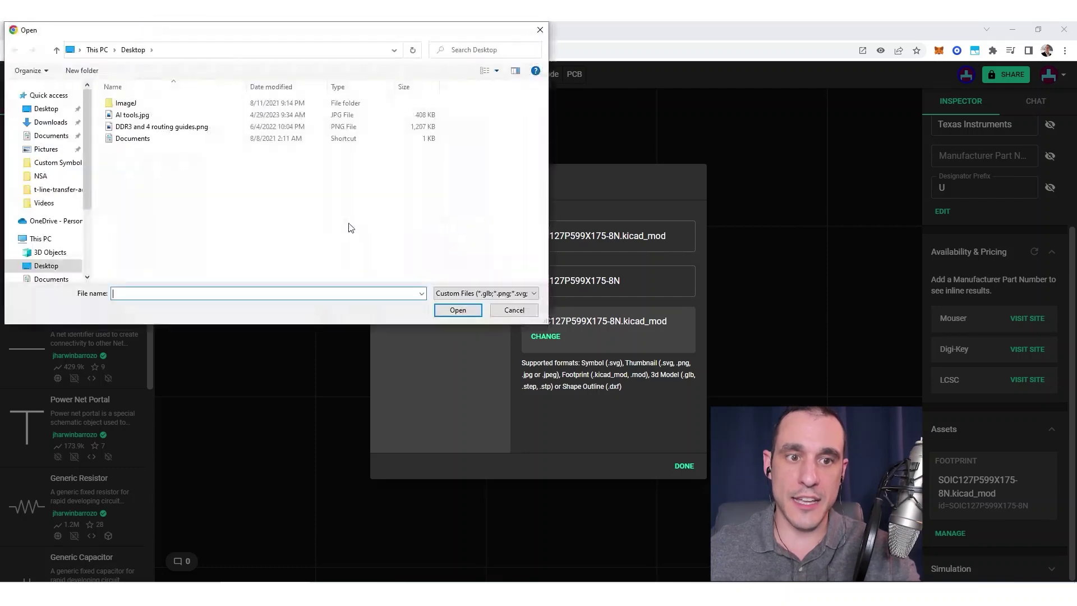
left_click(171, 261)
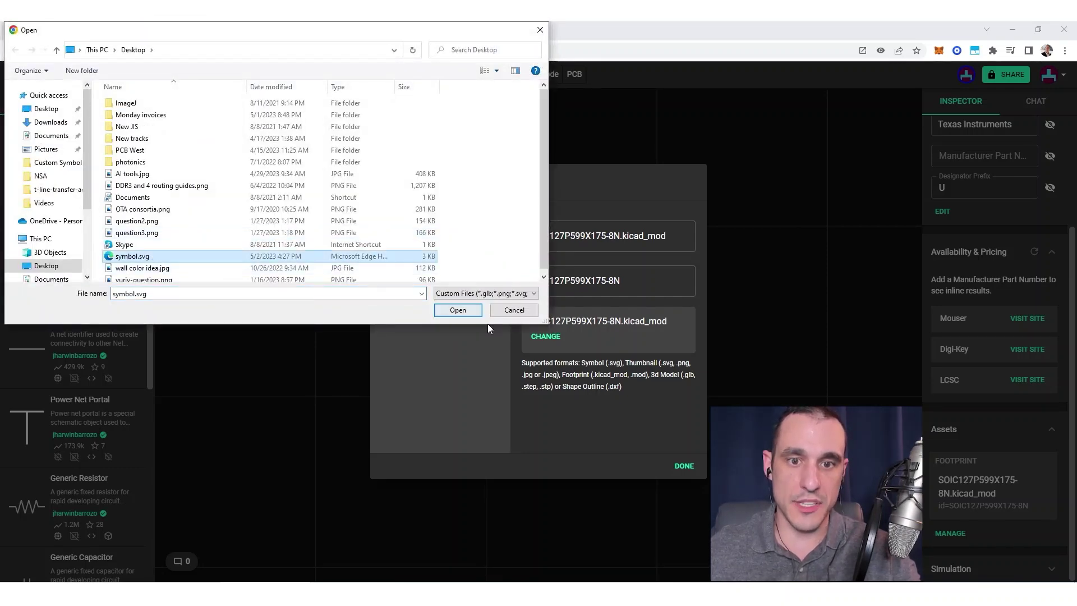
left_click(458, 310)
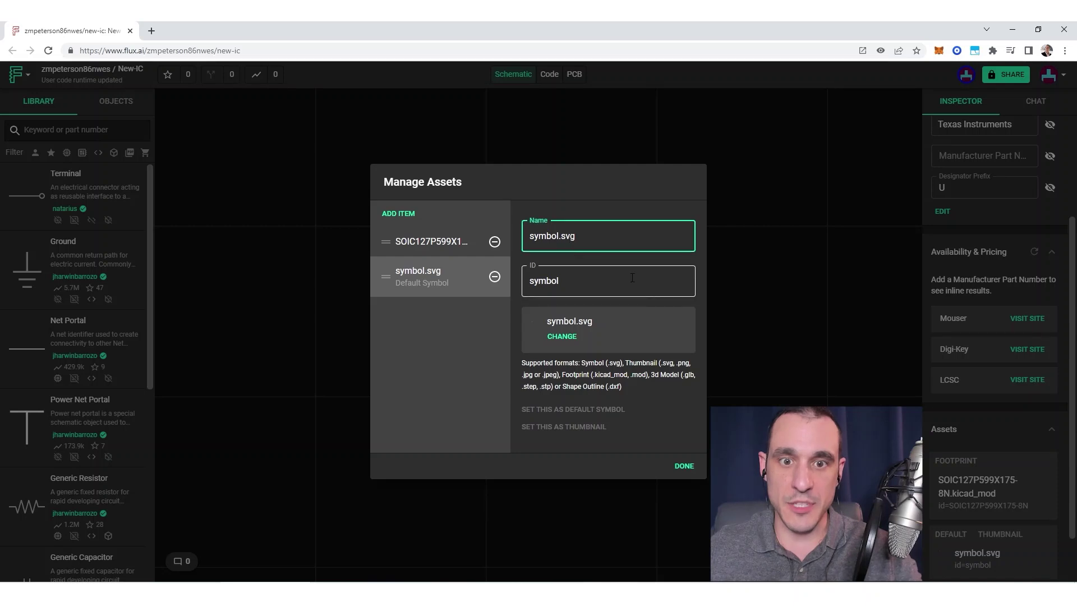
left_click(687, 467)
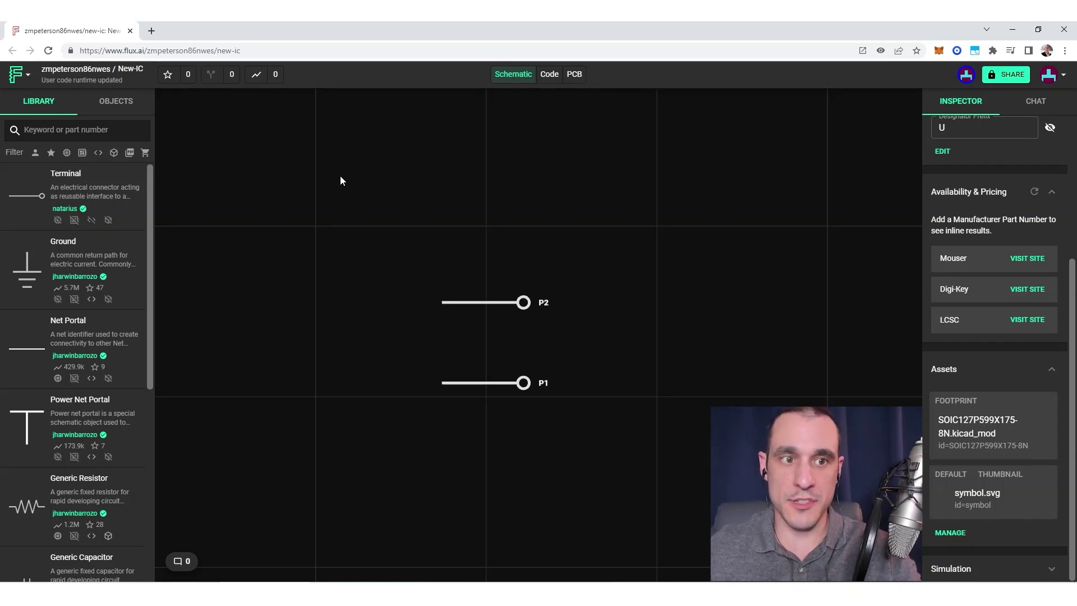
- Publish the New-IC part's changes with its footprint and symbol.svg
left_click(27, 77)
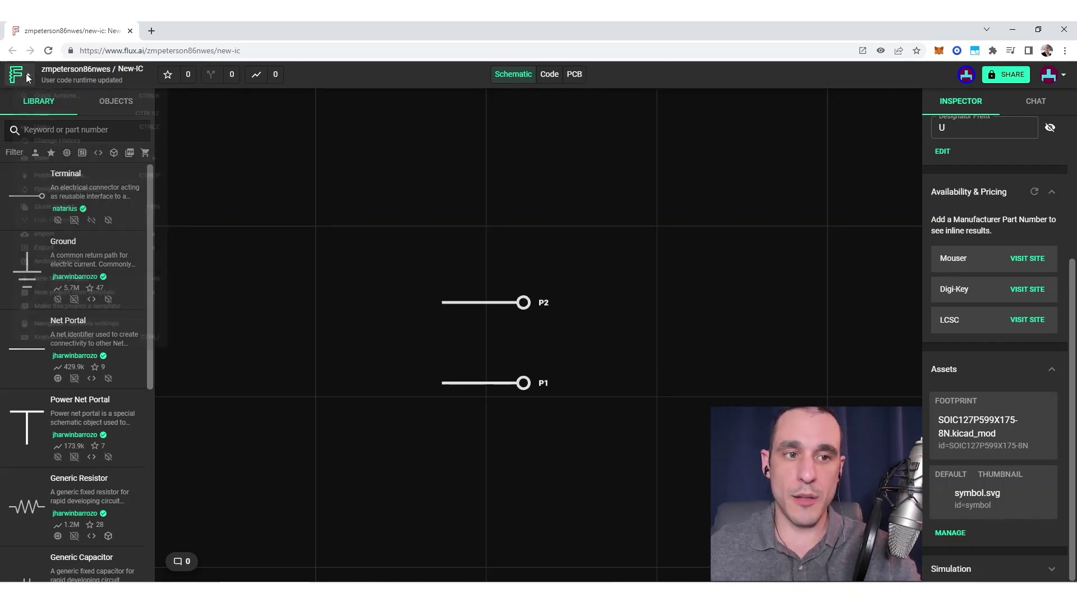
left_click(78, 208)
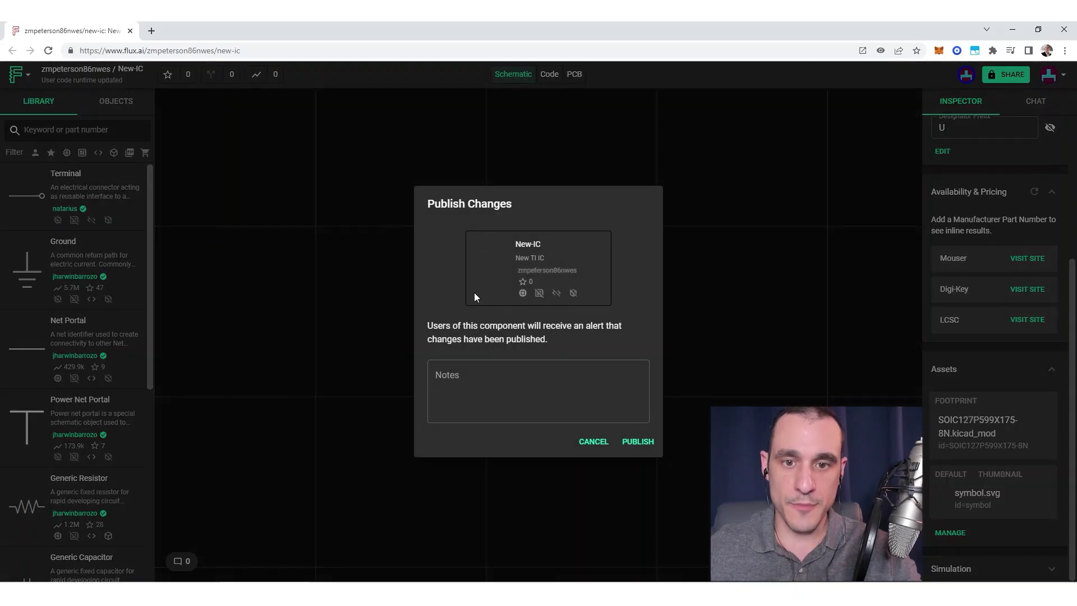
left_click(648, 442)
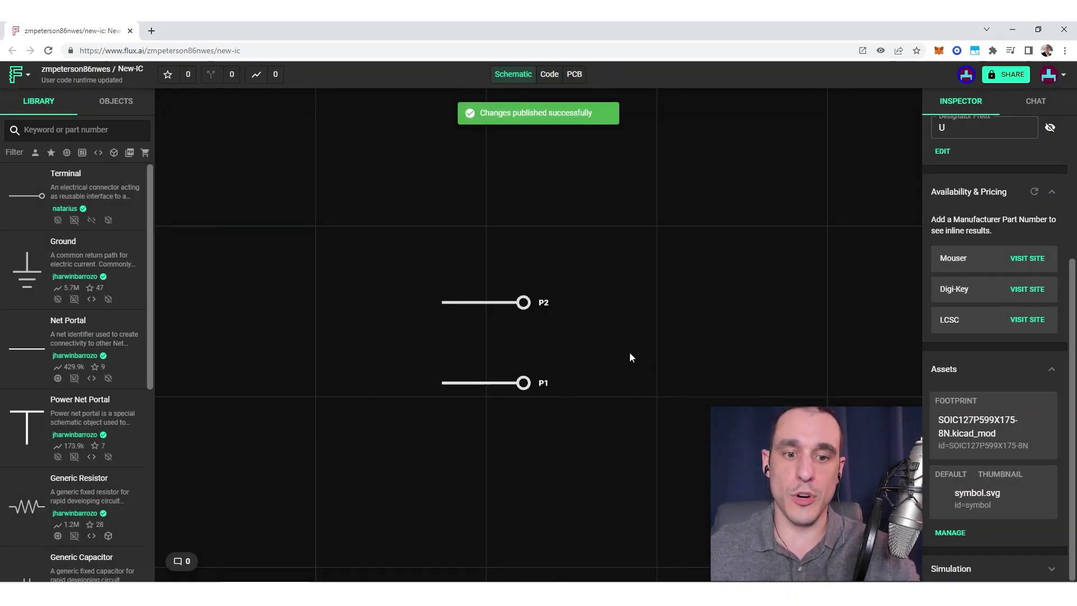